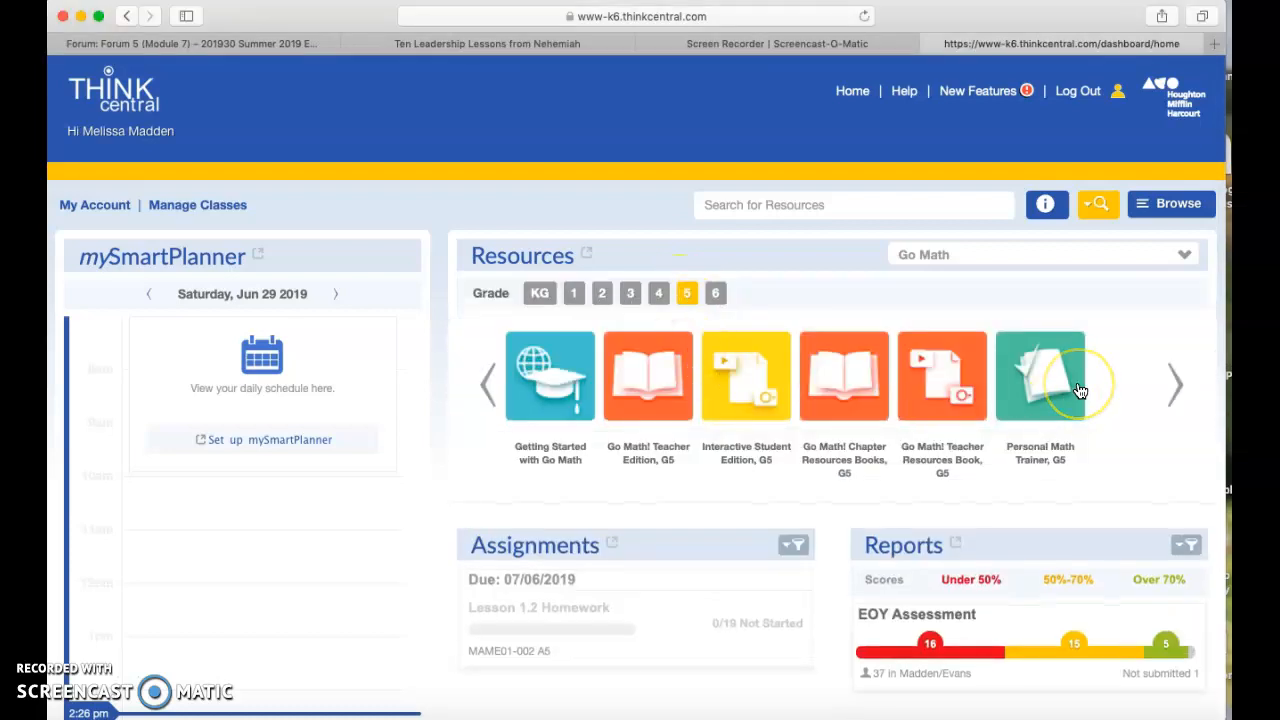
# - Open the Grade 5 Personal Math Trainer and expand the Chapter 1 course-based assignments
pyautogui.click(1040, 378)
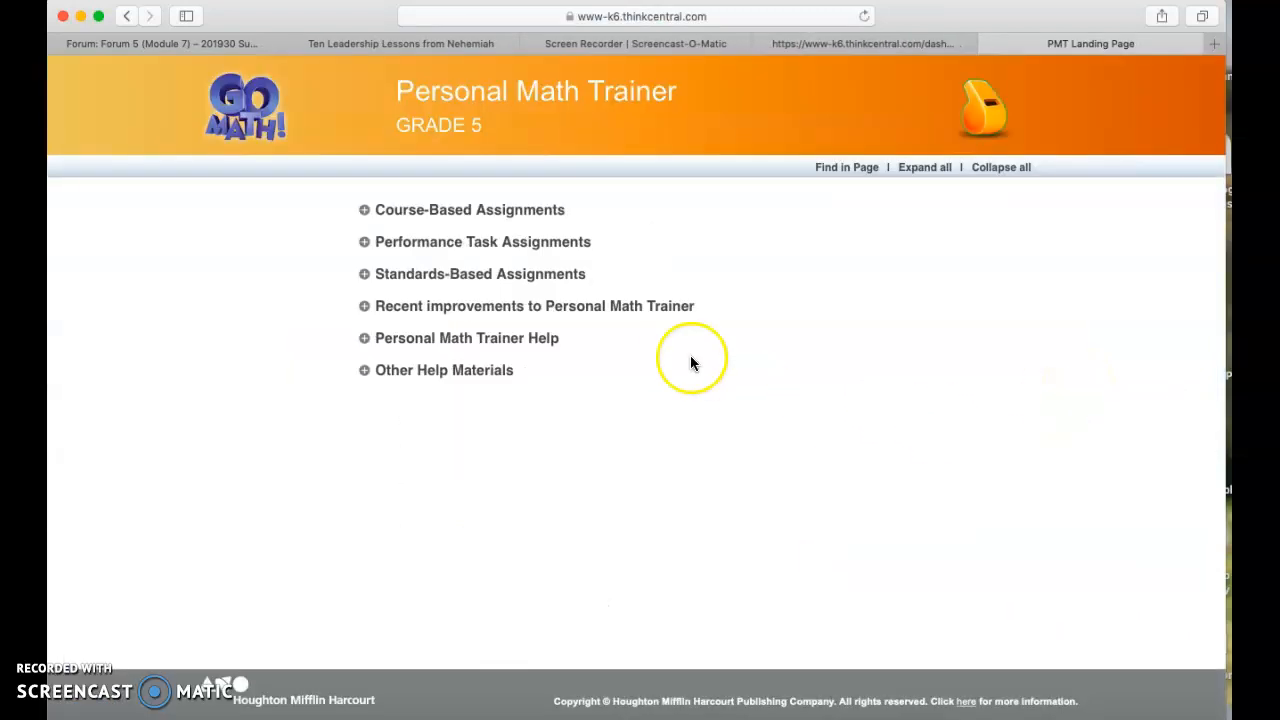
pyautogui.click(383, 213)
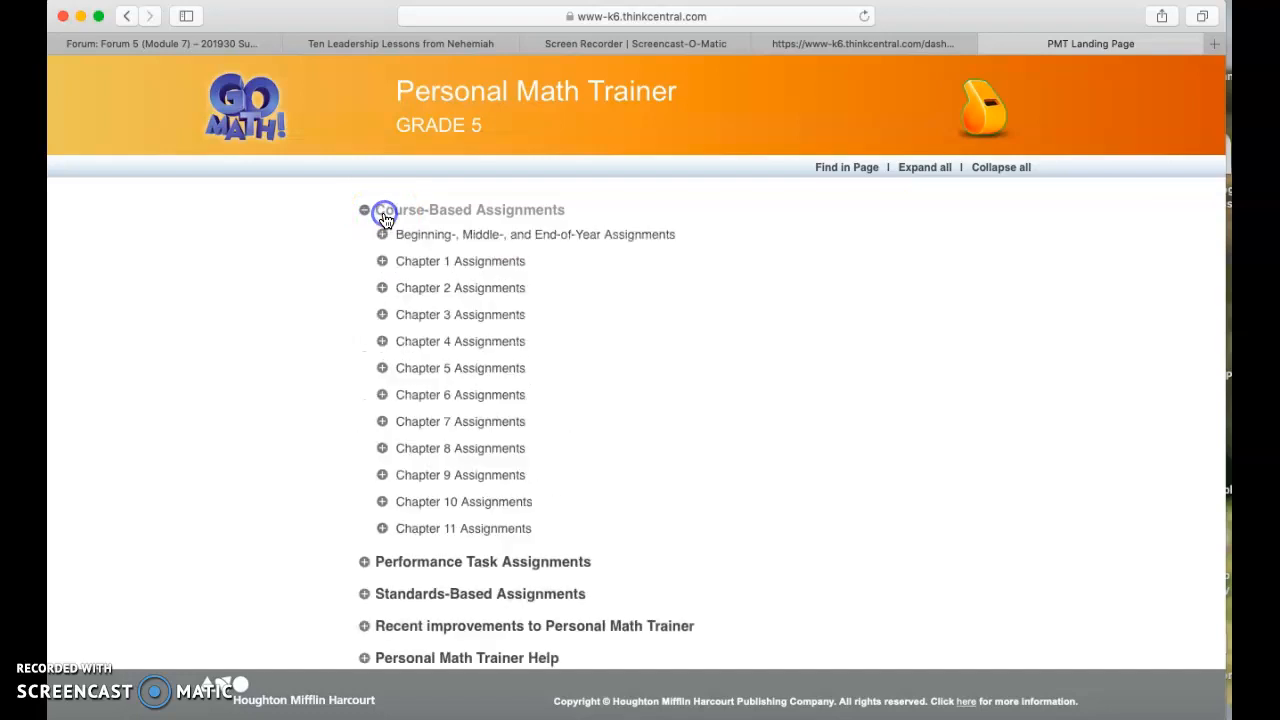
pyautogui.click(487, 268)
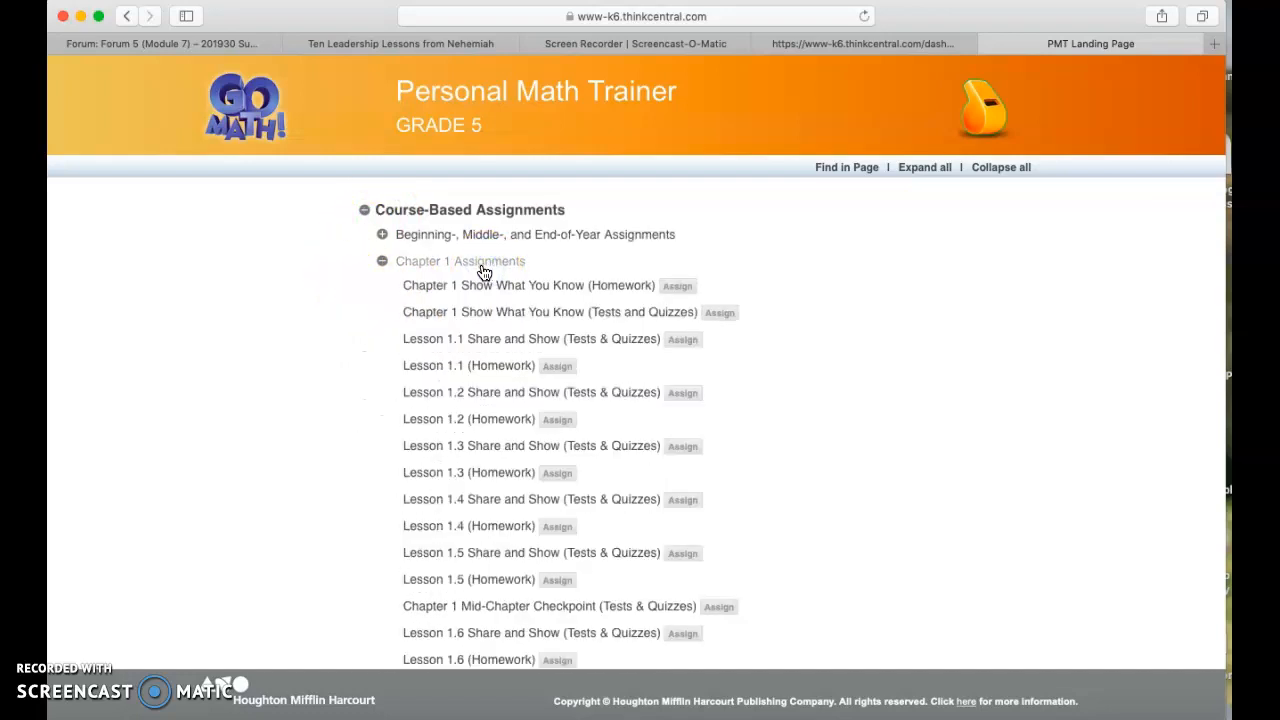
# - Start assigning Lesson 1.3 (Homework) and open it in the Workflow Editor for modification before assigning
pyautogui.click(489, 376)
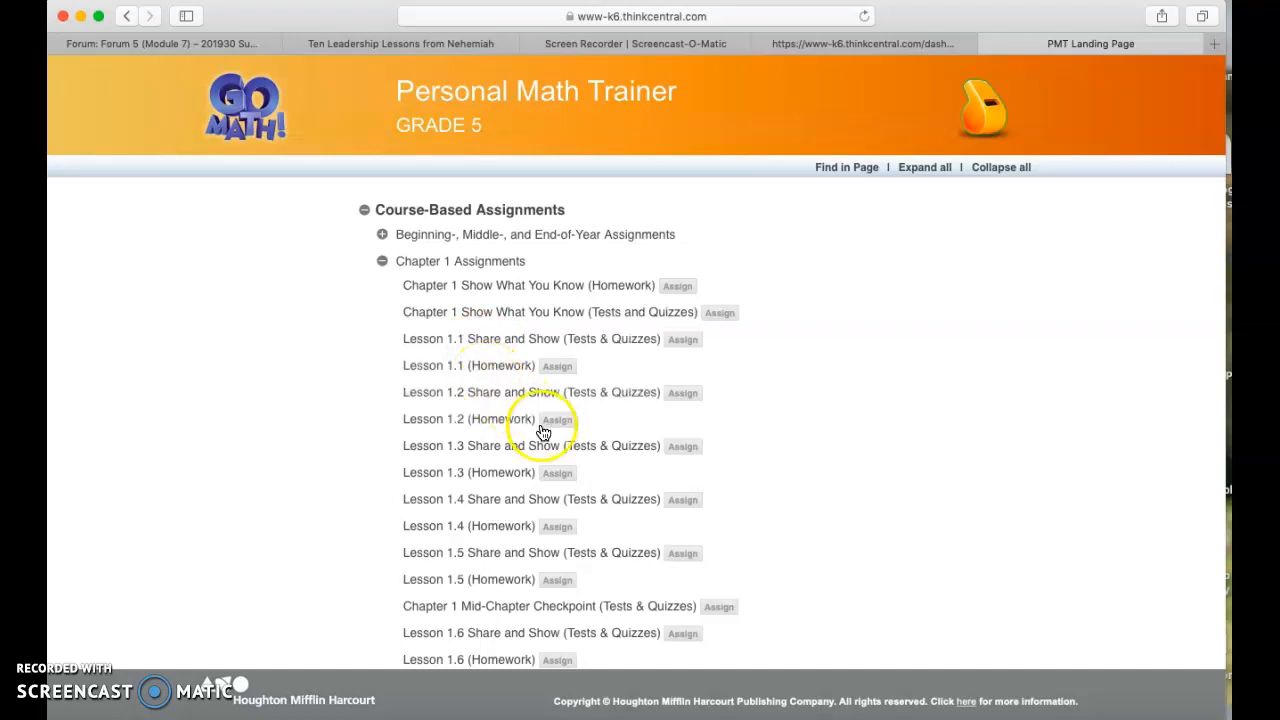
pyautogui.click(557, 474)
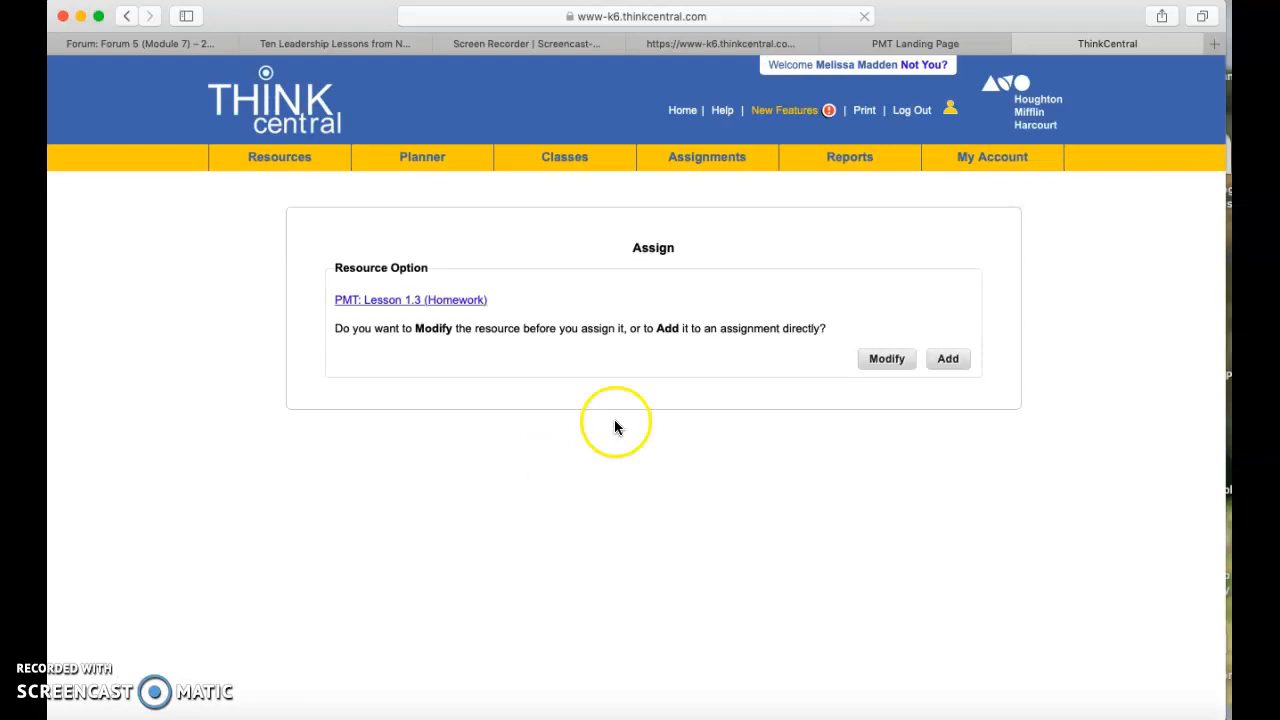
pyautogui.click(892, 368)
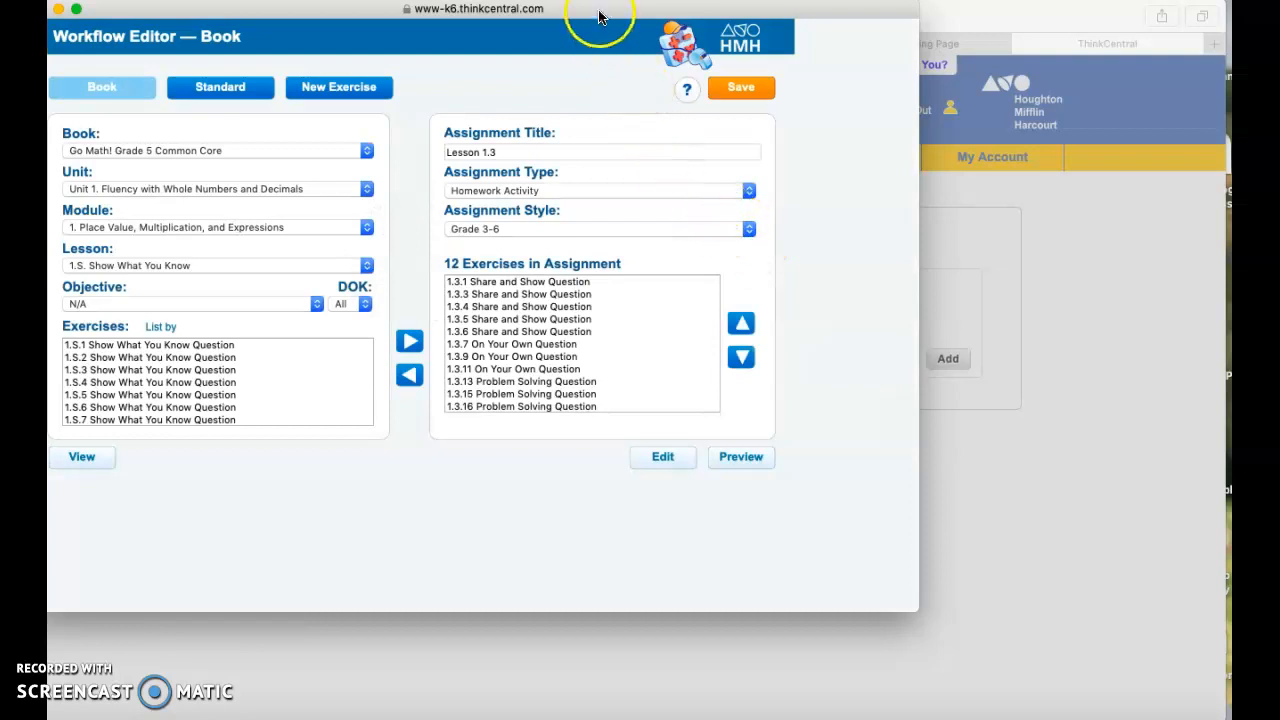
pyautogui.moveTo(598, 14); pyautogui.dragTo(756, 42)
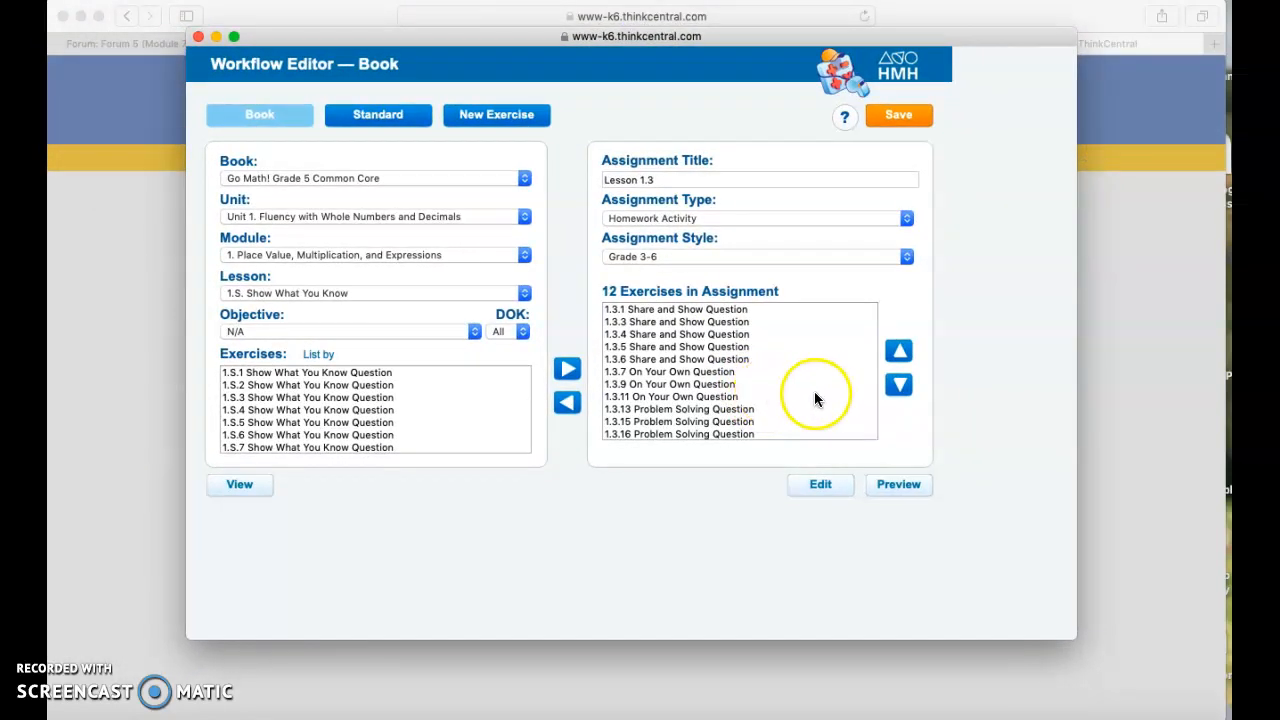
# - Retitle the assignment "Lesson 1.1 - 1.3 Check point" and set its assignment type to Tests and Quizzes
pyautogui.scroll(-1, 832, 372)
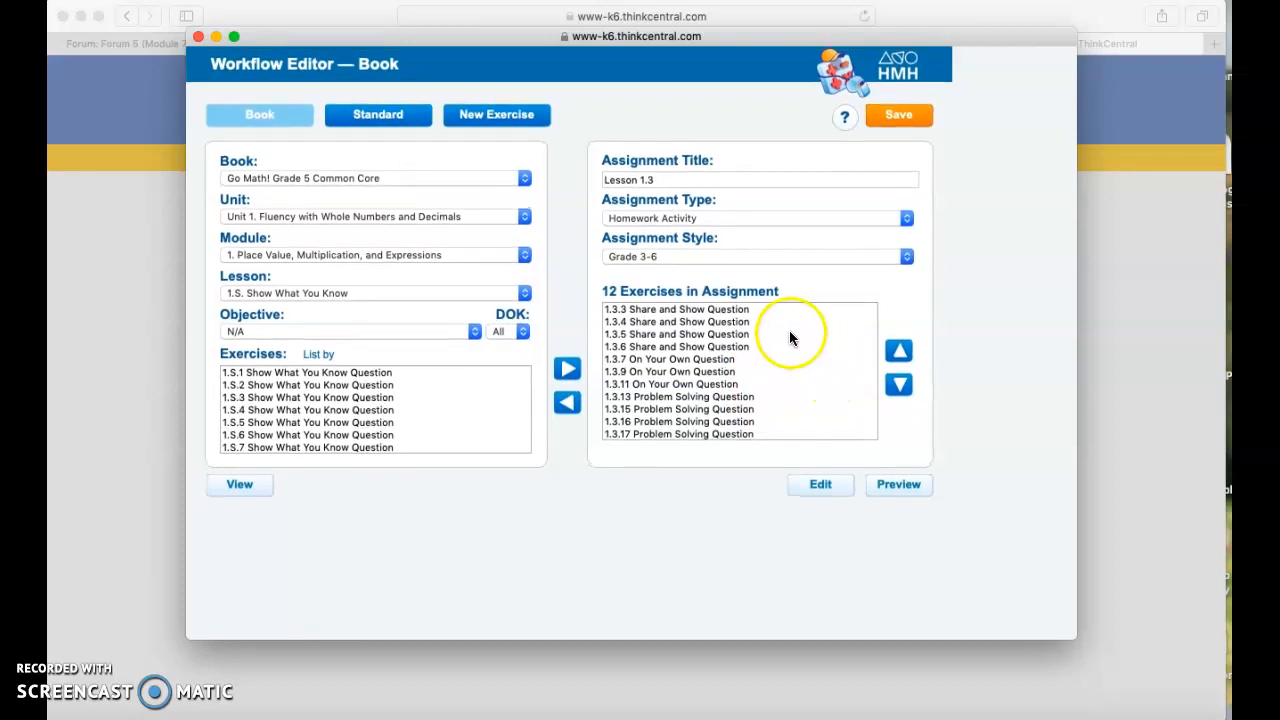
pyautogui.scroll(1, 788, 336)
pyautogui.scroll(-1, 788, 336)
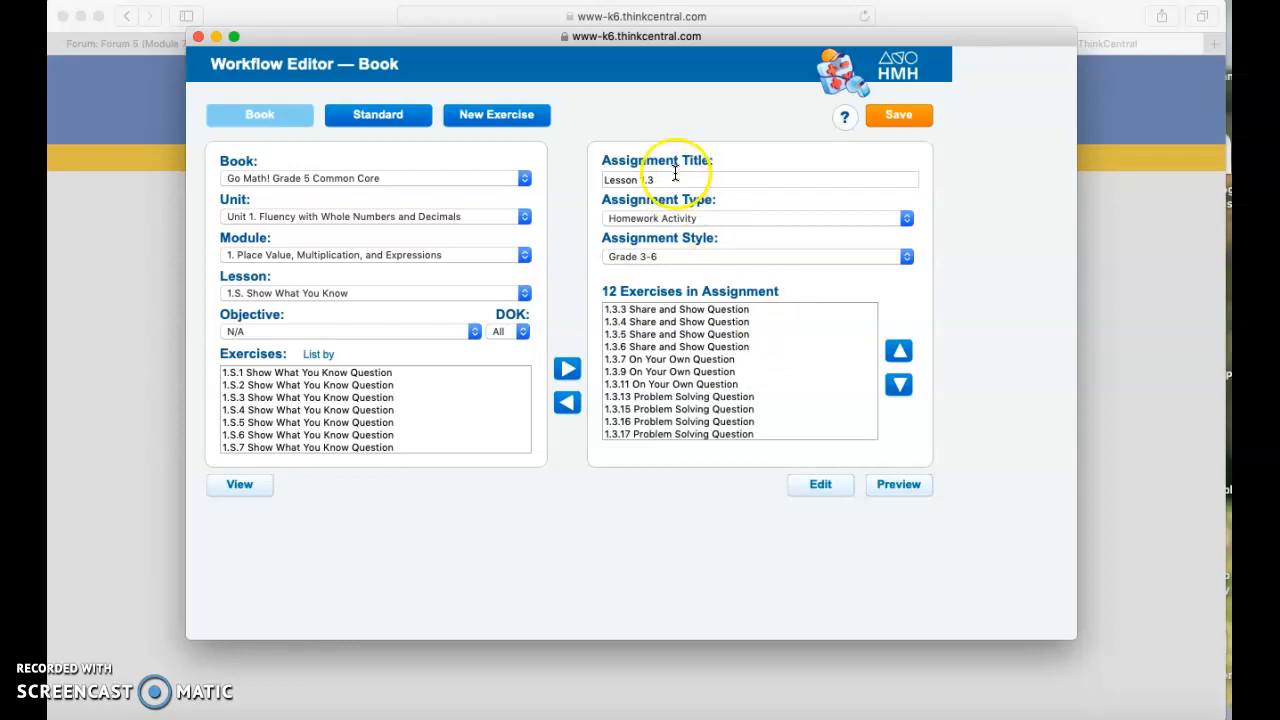
pyautogui.moveTo(654, 179); pyautogui.dragTo(582, 176)
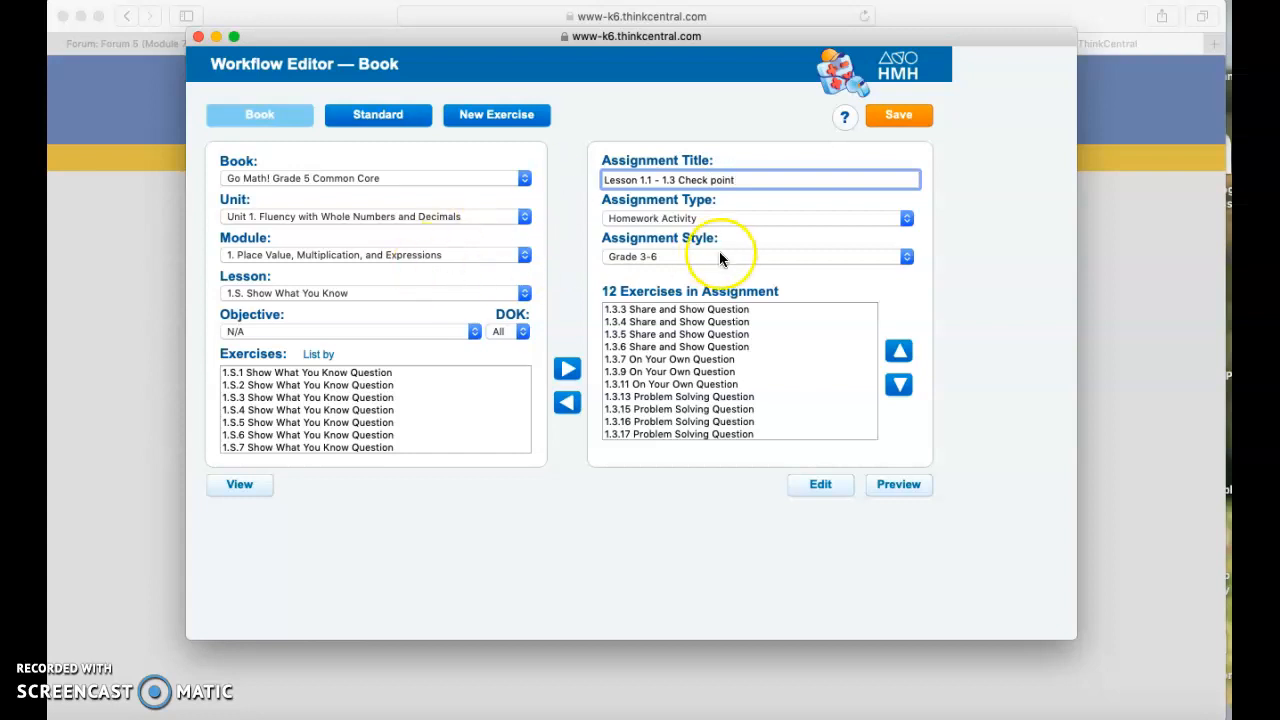
pyautogui.click(716, 219)
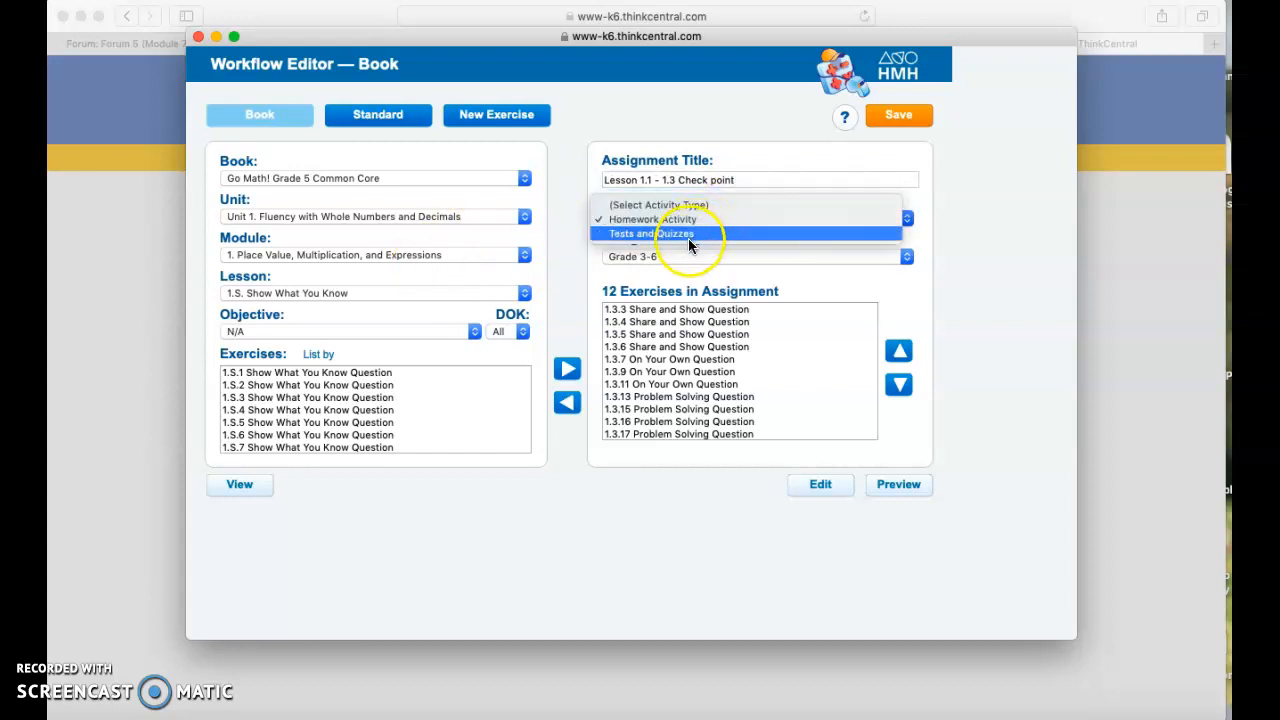
pyautogui.click(688, 236)
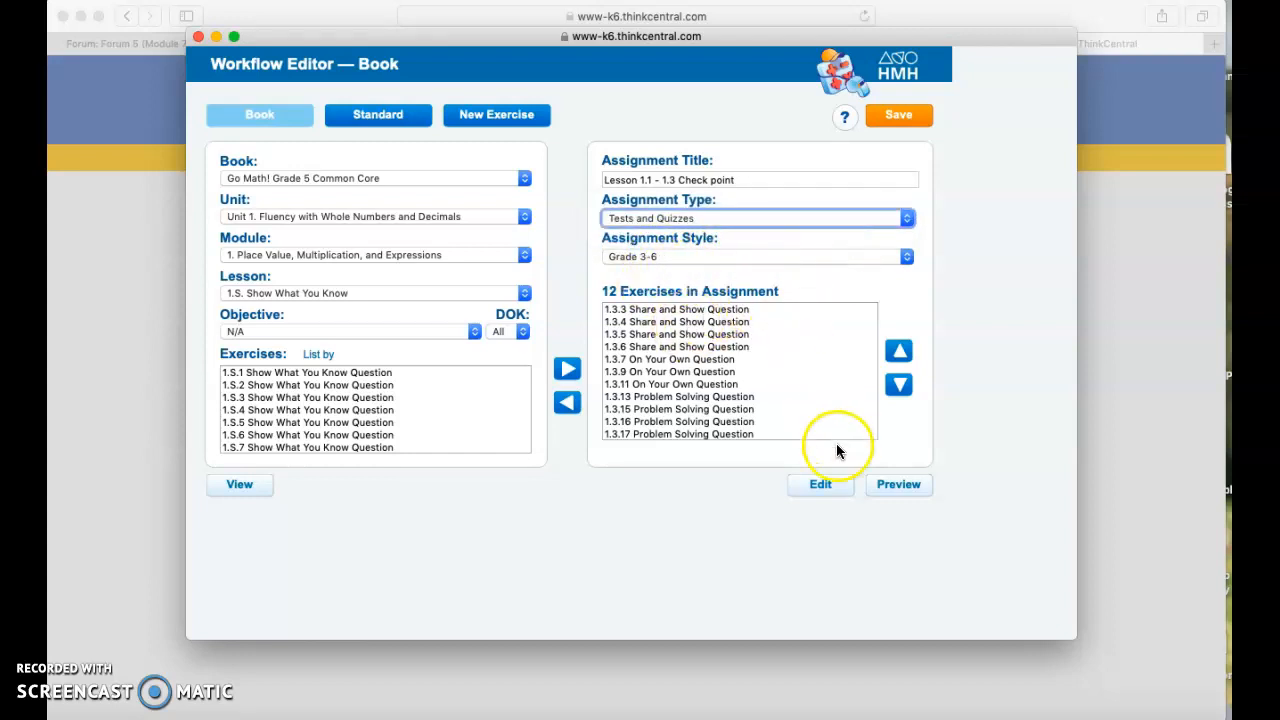
# - Open the assignment preview and read through the Lesson 1.3 questions it contains
pyautogui.click(893, 487)
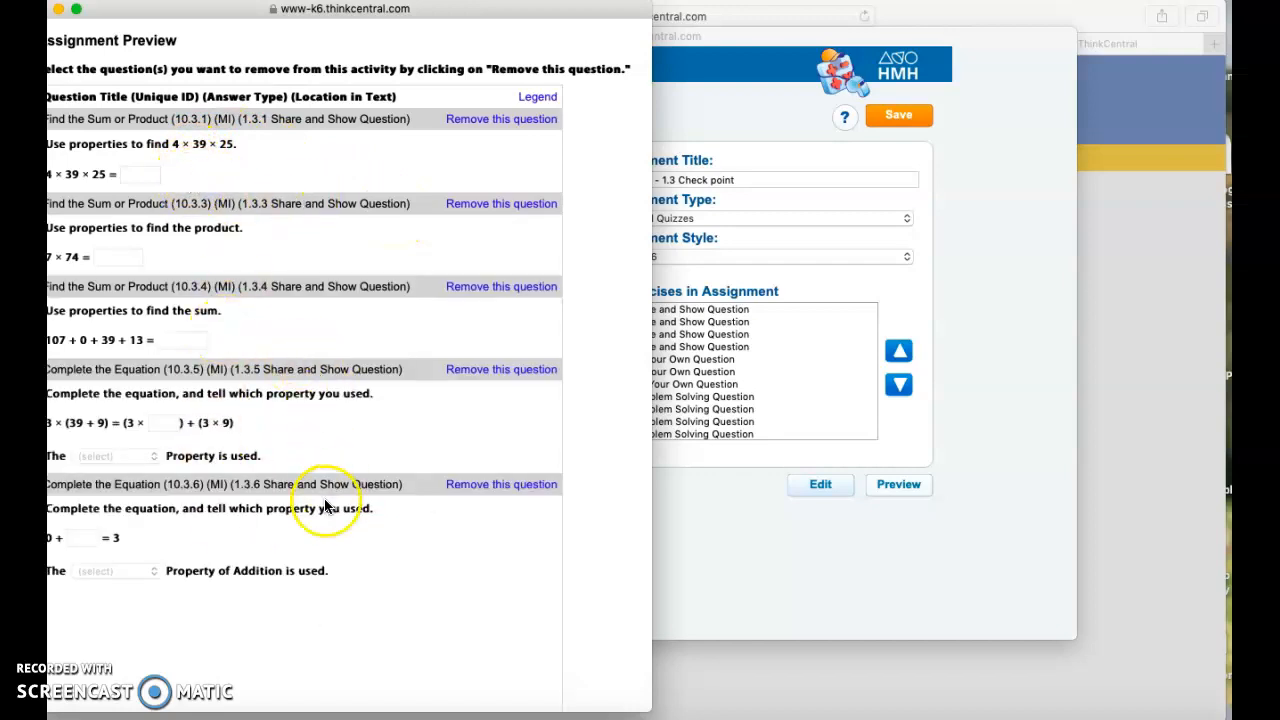
pyautogui.scroll(-3, 443, 576)
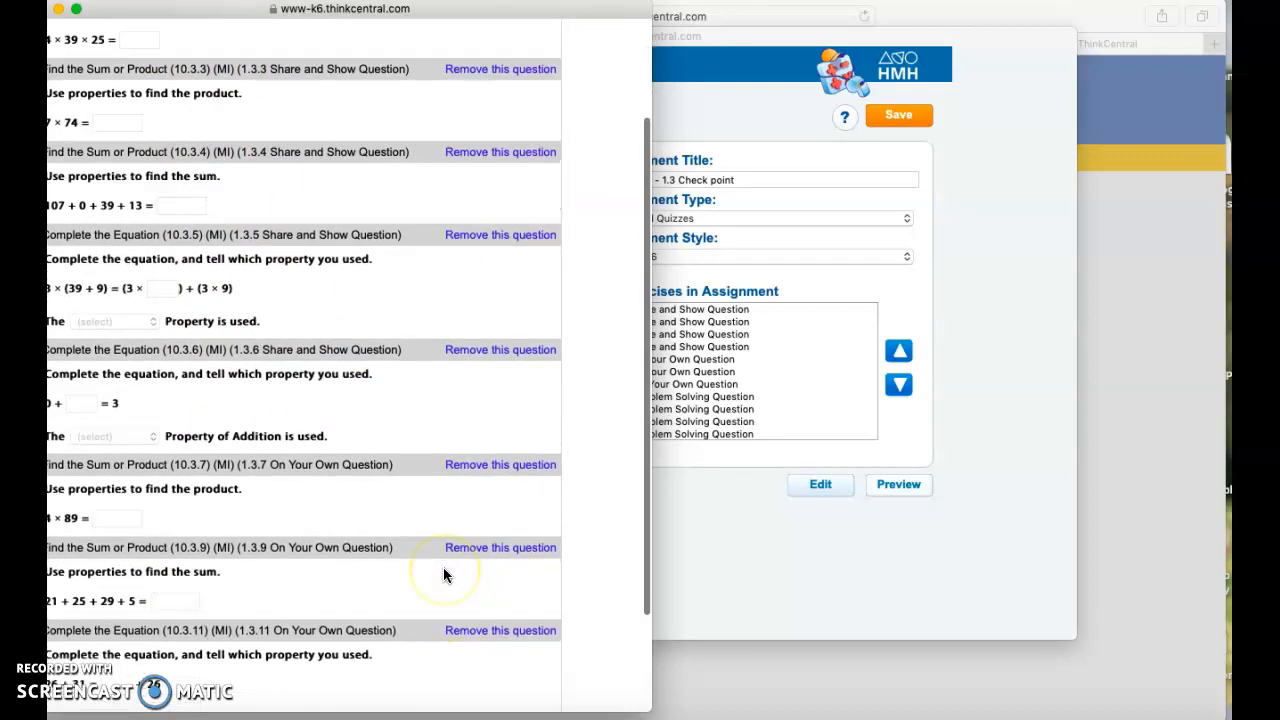
pyautogui.scroll(-5, 444, 573)
pyautogui.scroll(-5, 443, 566)
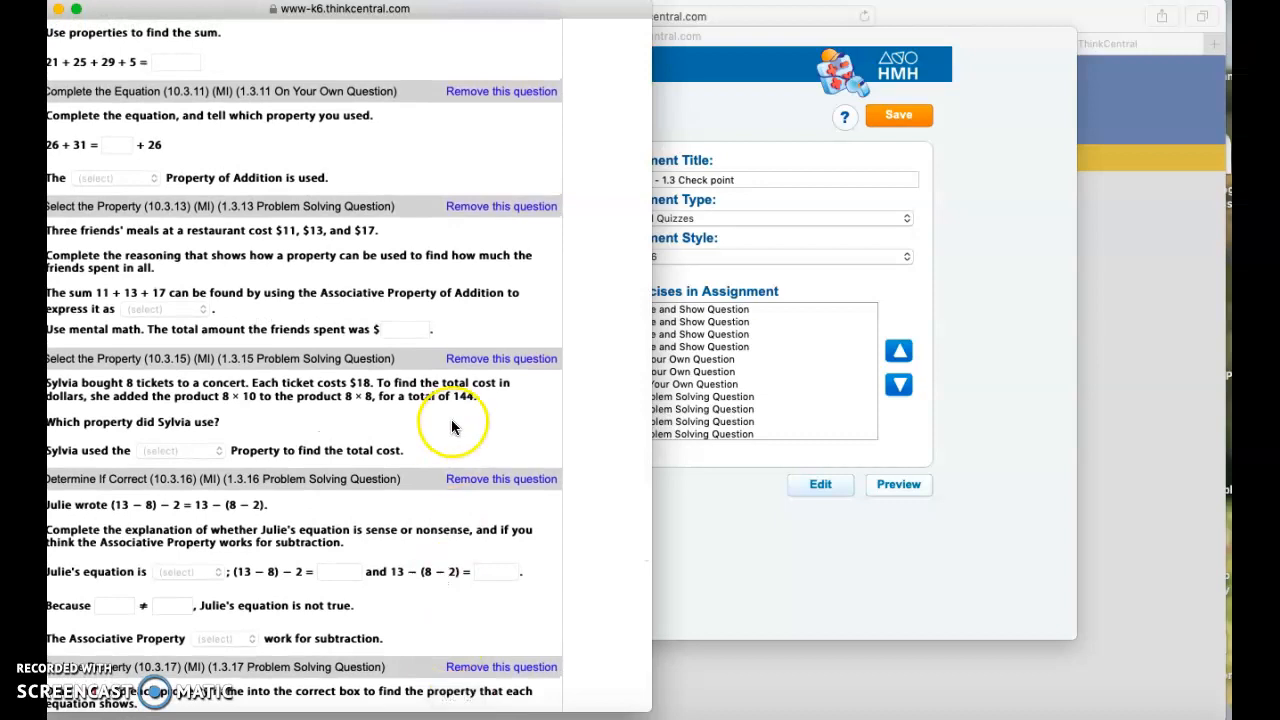
pyautogui.scroll(3, 451, 425)
pyautogui.scroll(10, 452, 428)
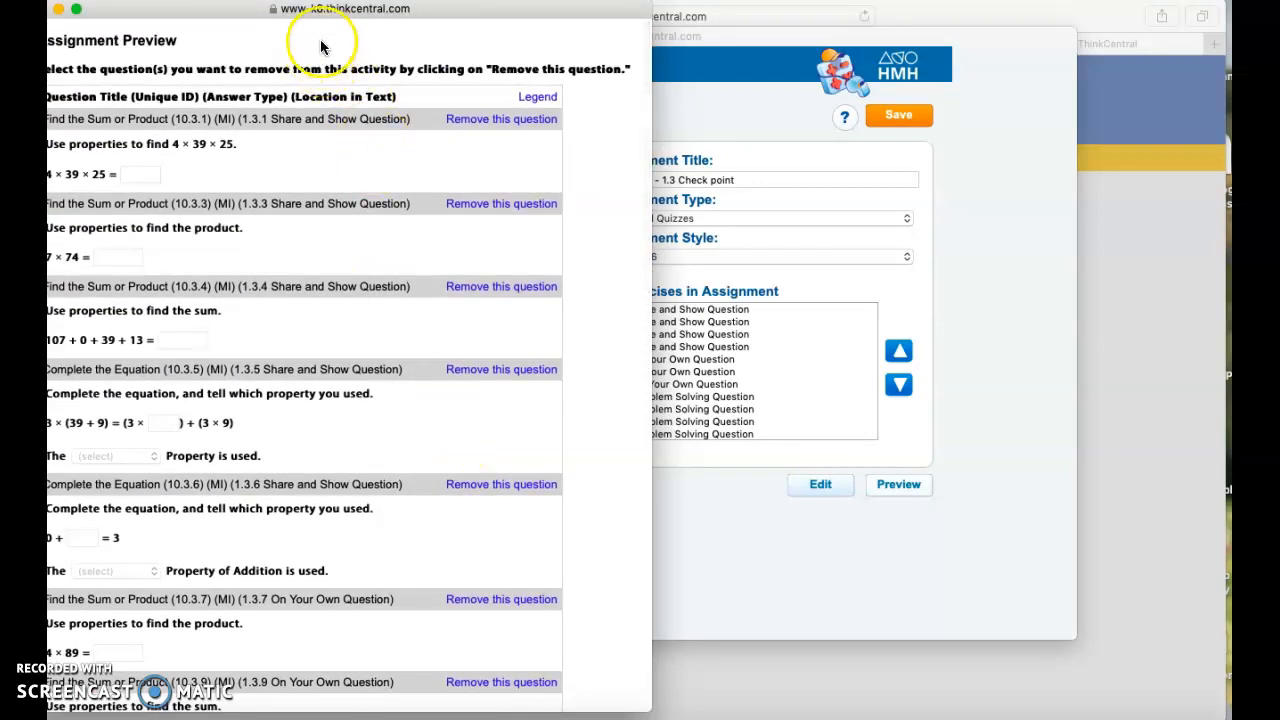
pyautogui.moveTo(318, 12); pyautogui.dragTo(353, 12)
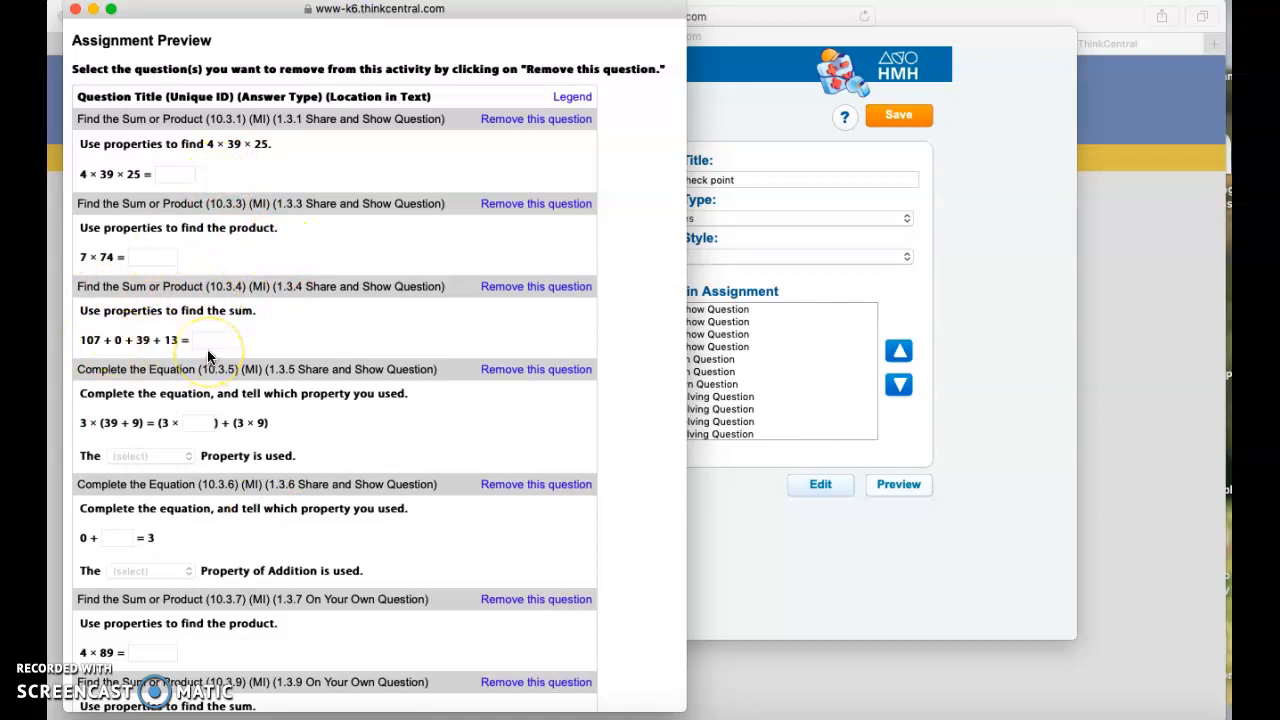
# - Remove questions 1.3.4, 1.3.11, 1.3.7, 1.3.13 and 1.3.15 from the assignment, and close the preview
pyautogui.click(576, 287)
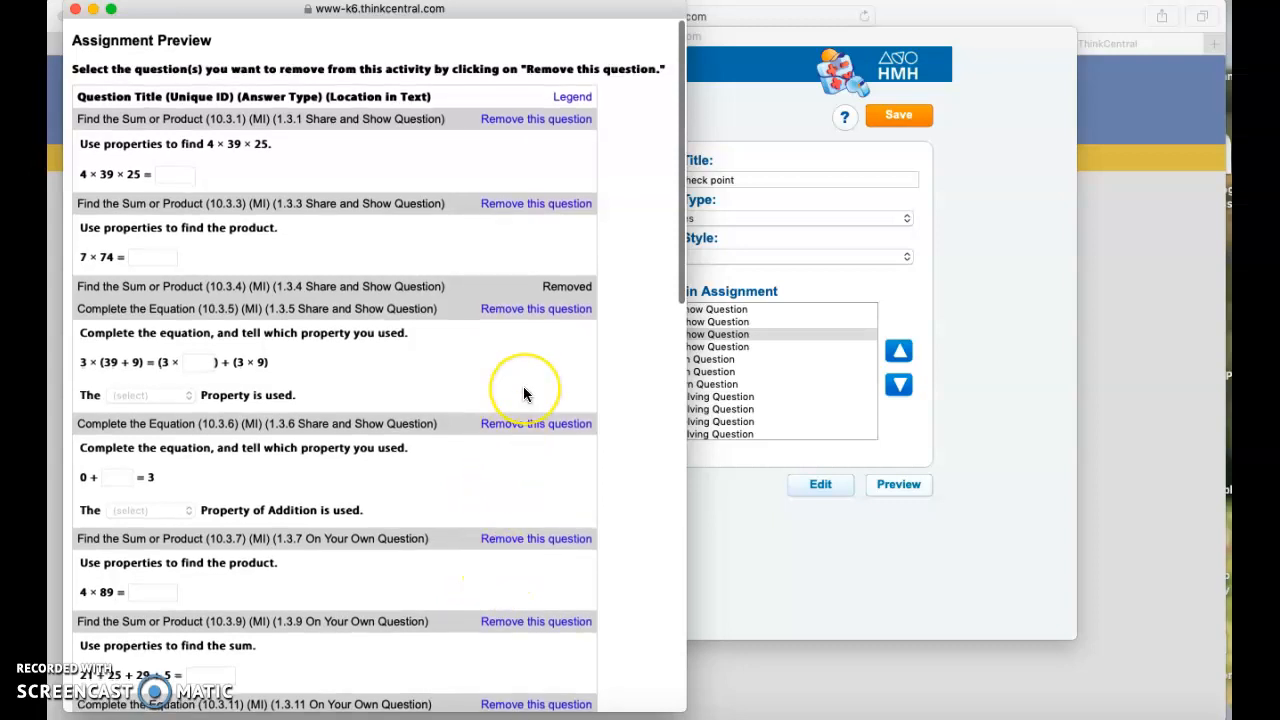
pyautogui.scroll(-5, 523, 391)
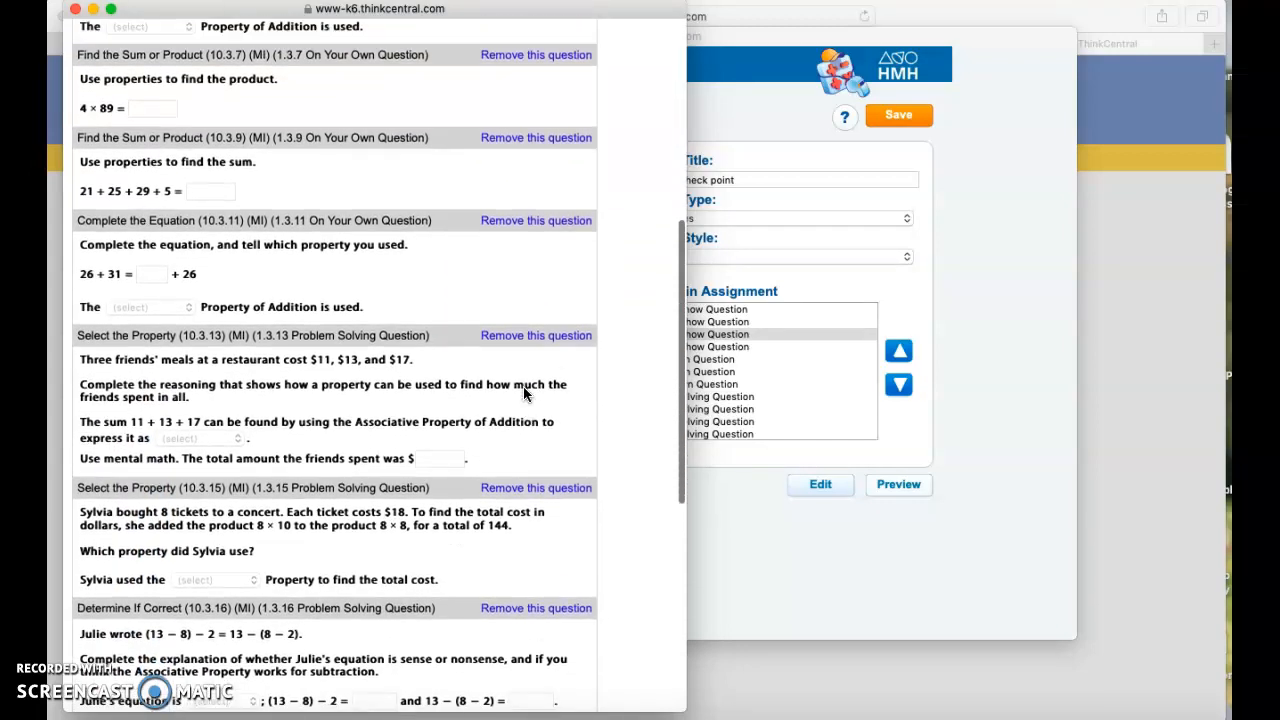
pyautogui.scroll(2, 523, 391)
pyautogui.click(572, 321)
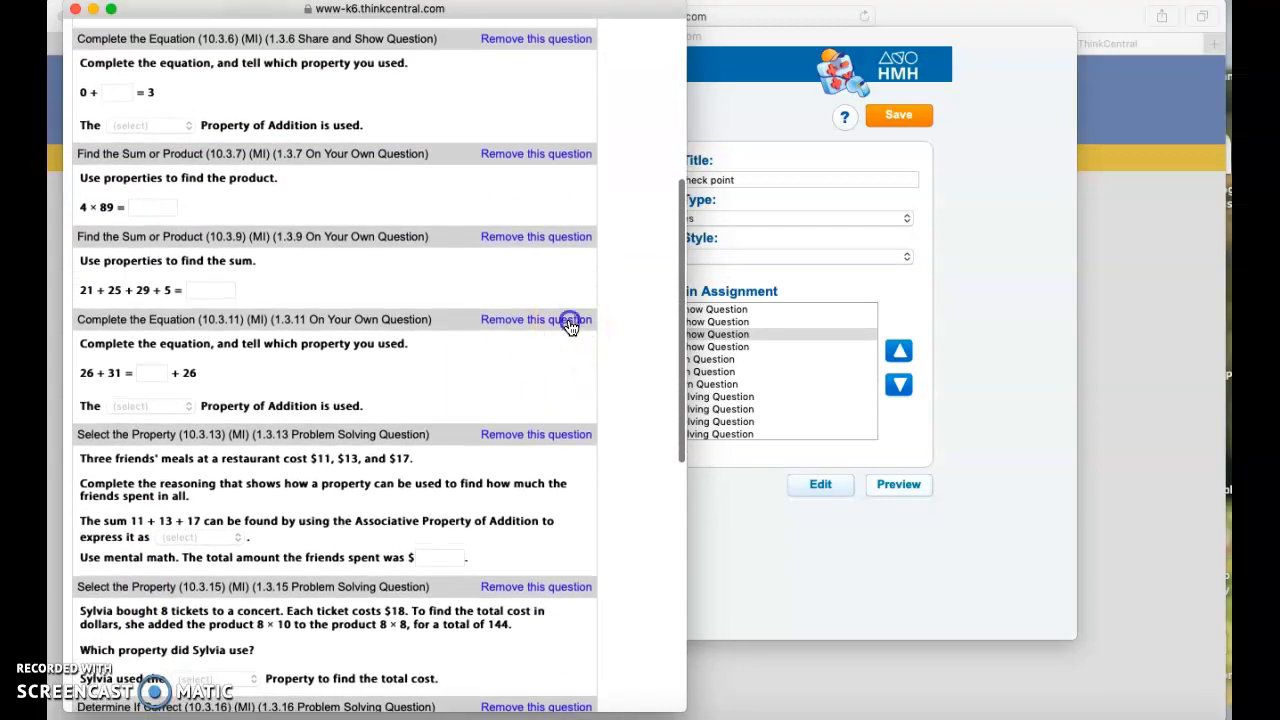
pyautogui.scroll(3, 560, 251)
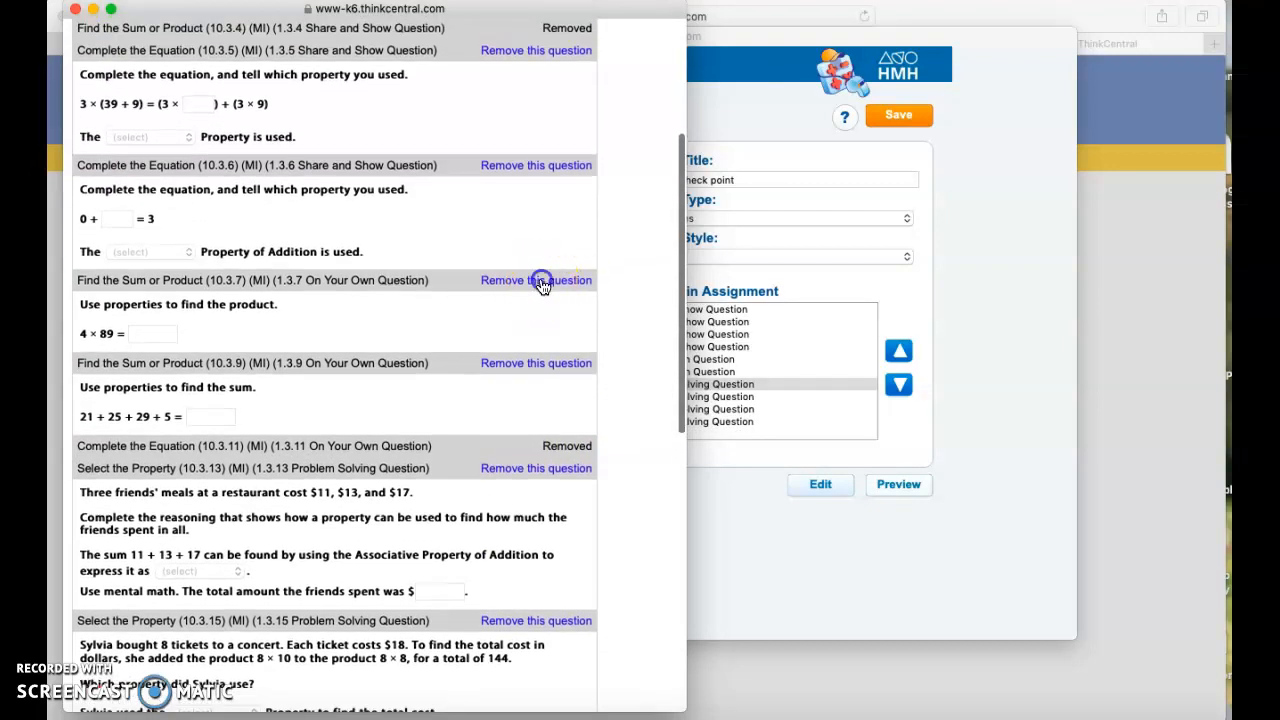
pyautogui.click(541, 283)
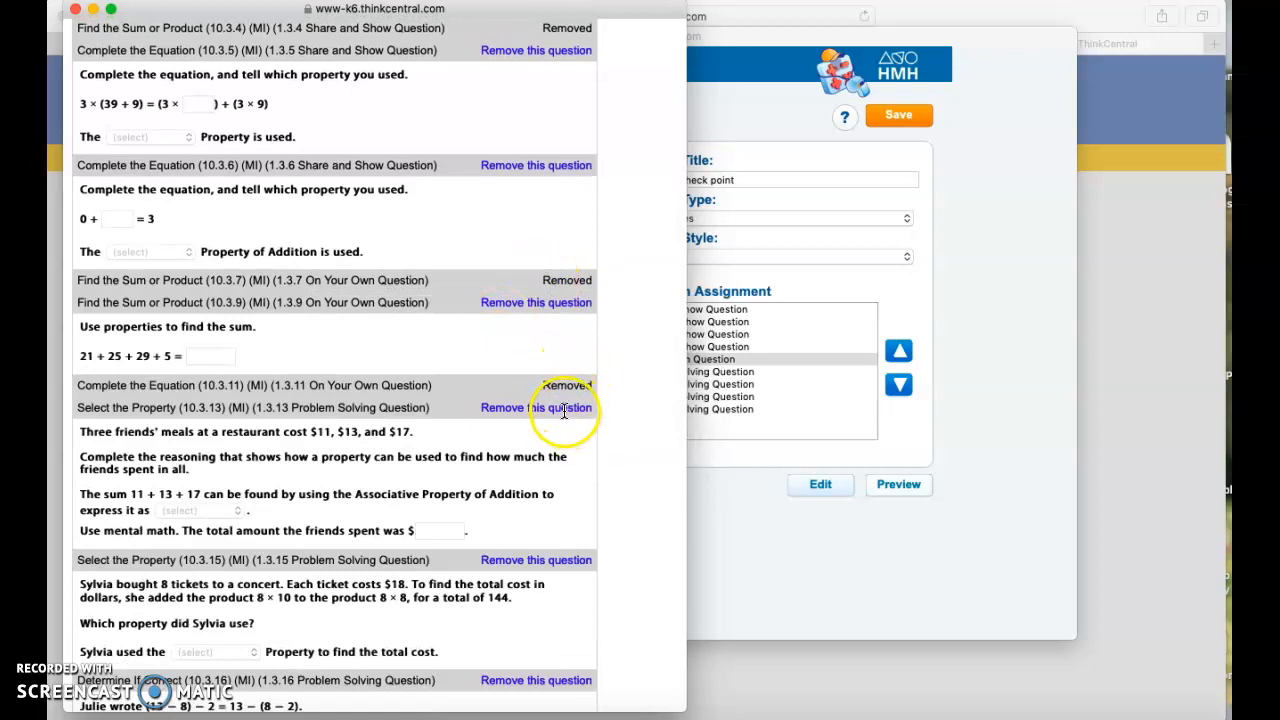
pyautogui.click(563, 409)
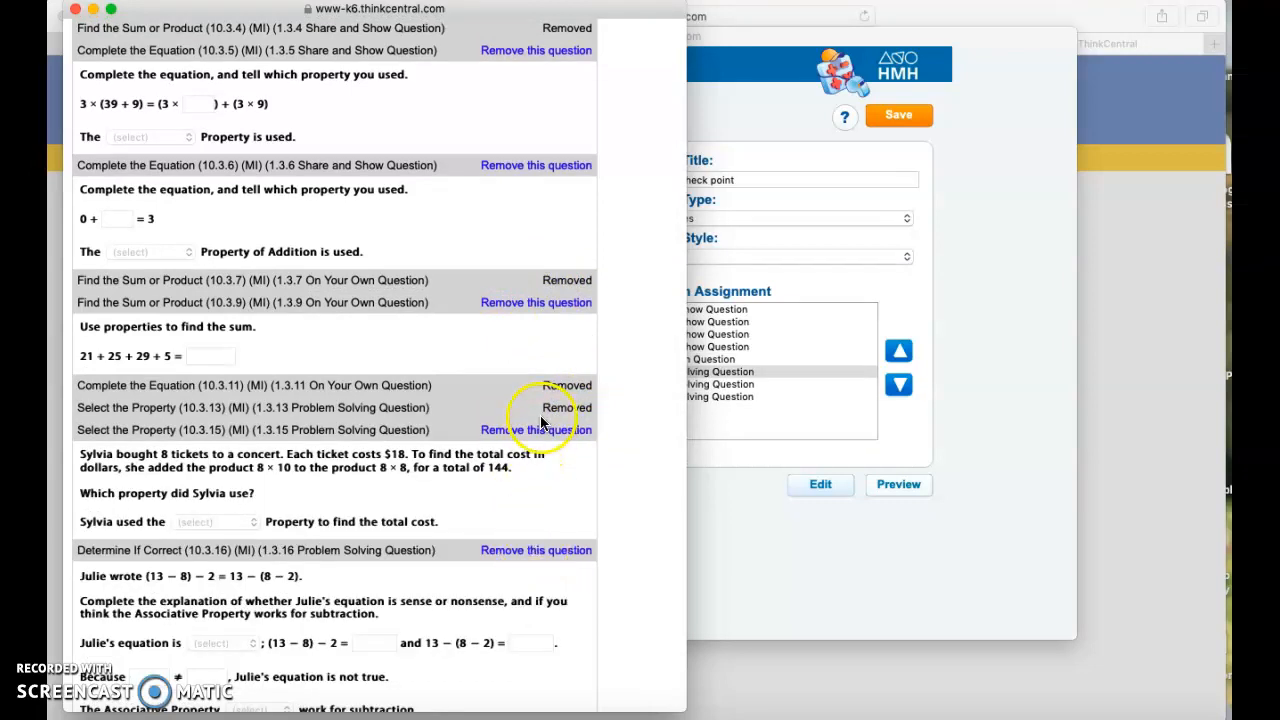
pyautogui.click(541, 429)
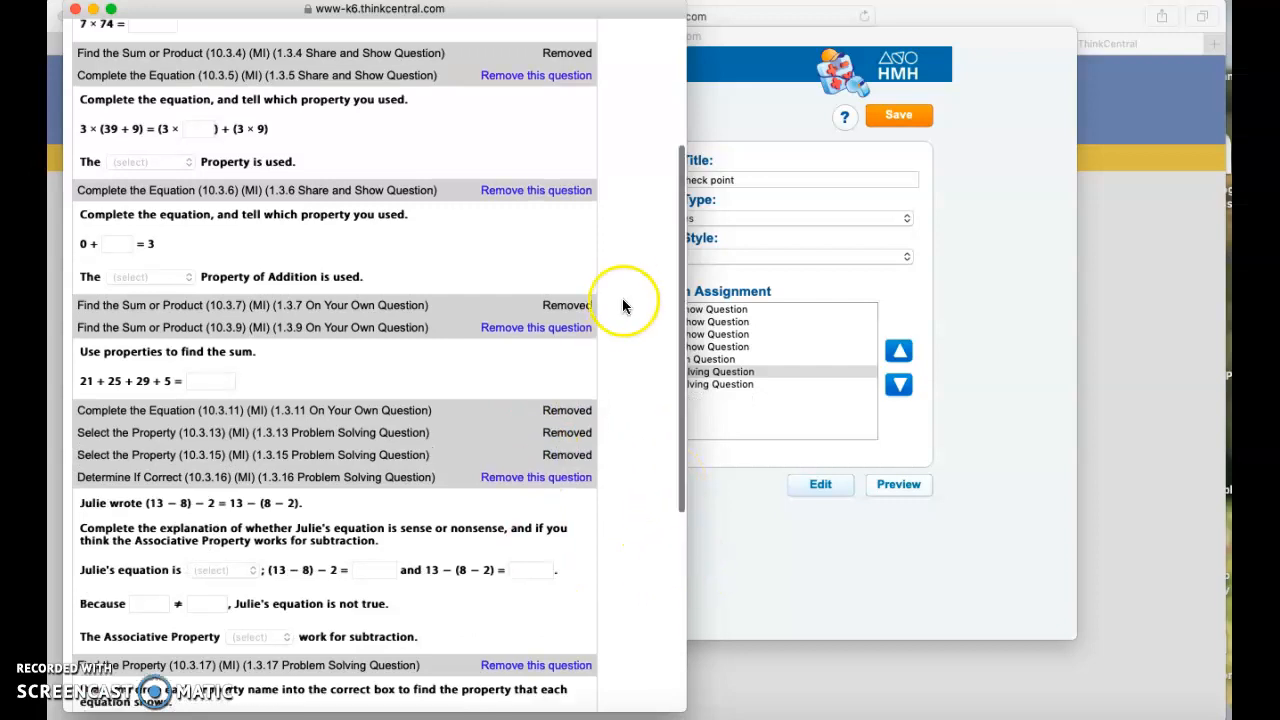
pyautogui.scroll(-10, 622, 305)
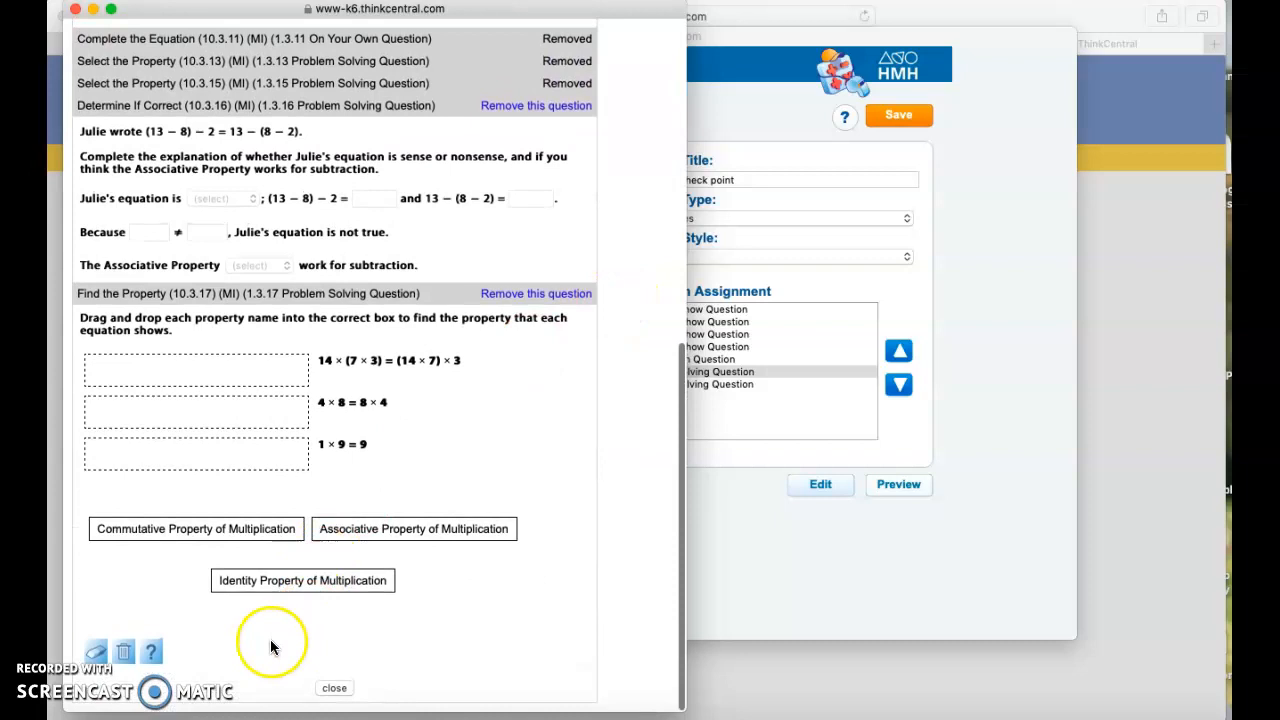
pyautogui.click(334, 688)
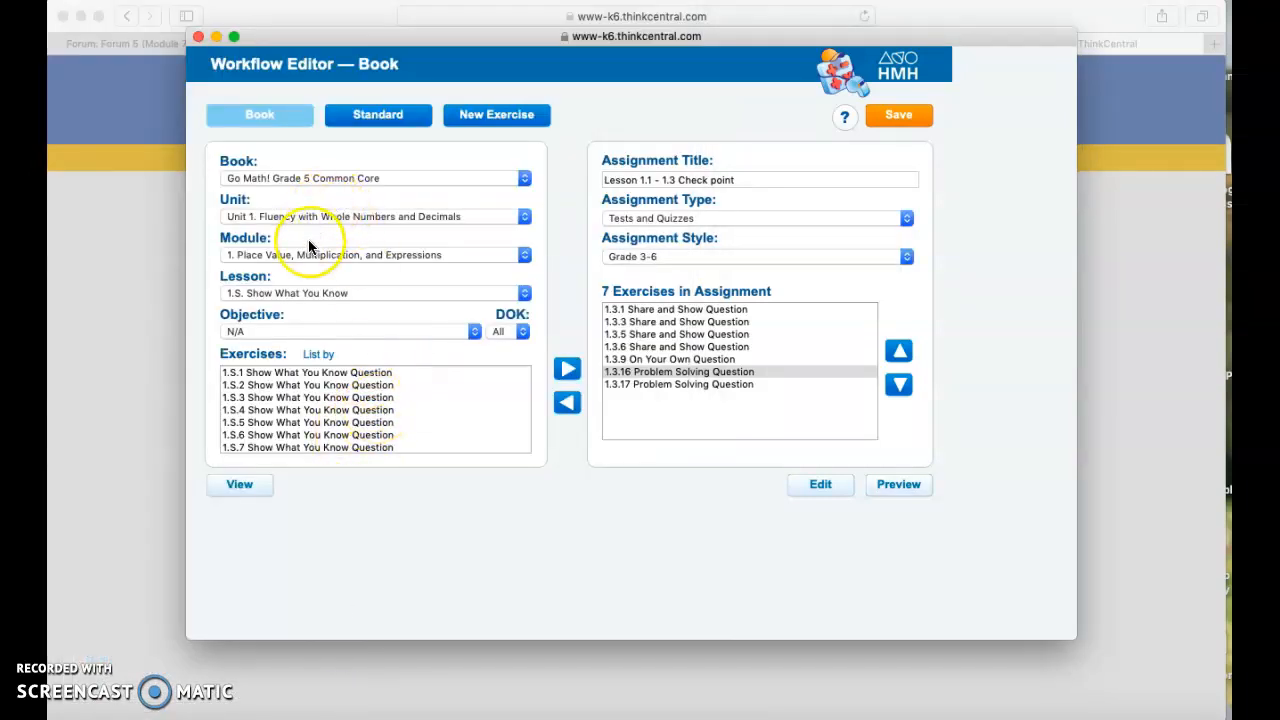
# - Set the source lesson for the available exercises to 1.1. Place Value and Patterns
pyautogui.scroll(-2, 402, 411)
pyautogui.scroll(2, 402, 412)
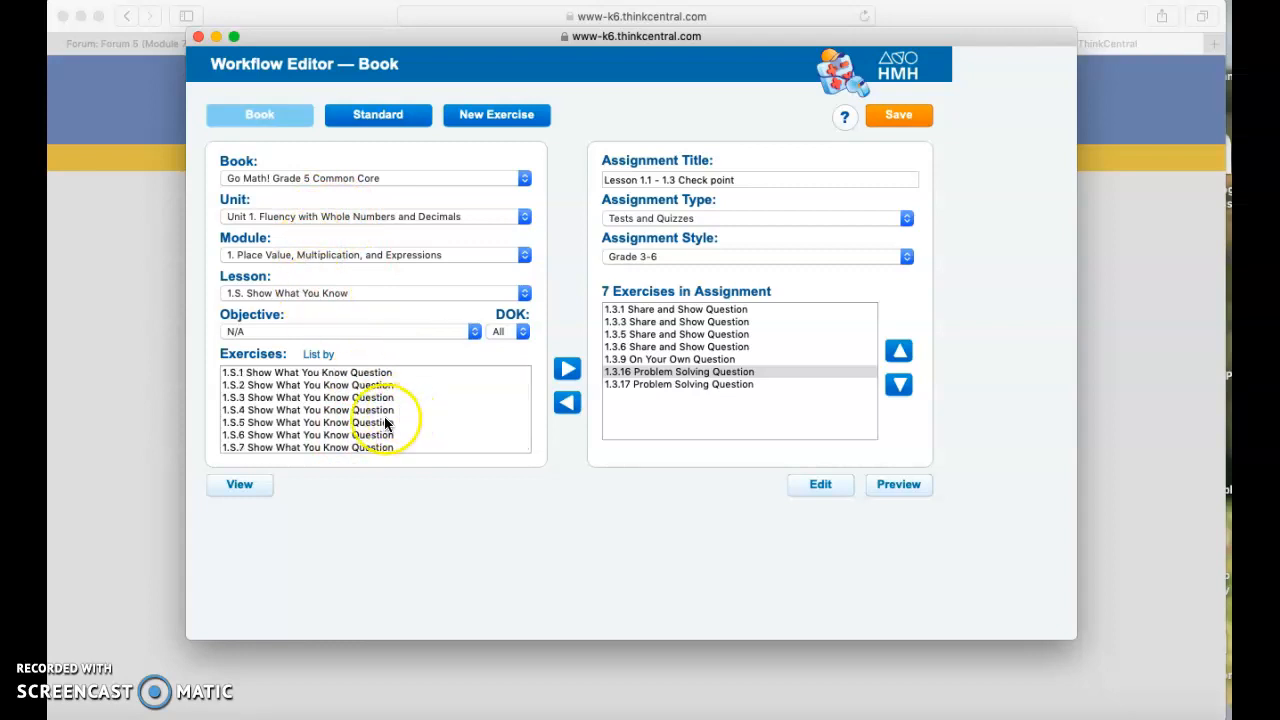
pyautogui.click(290, 397)
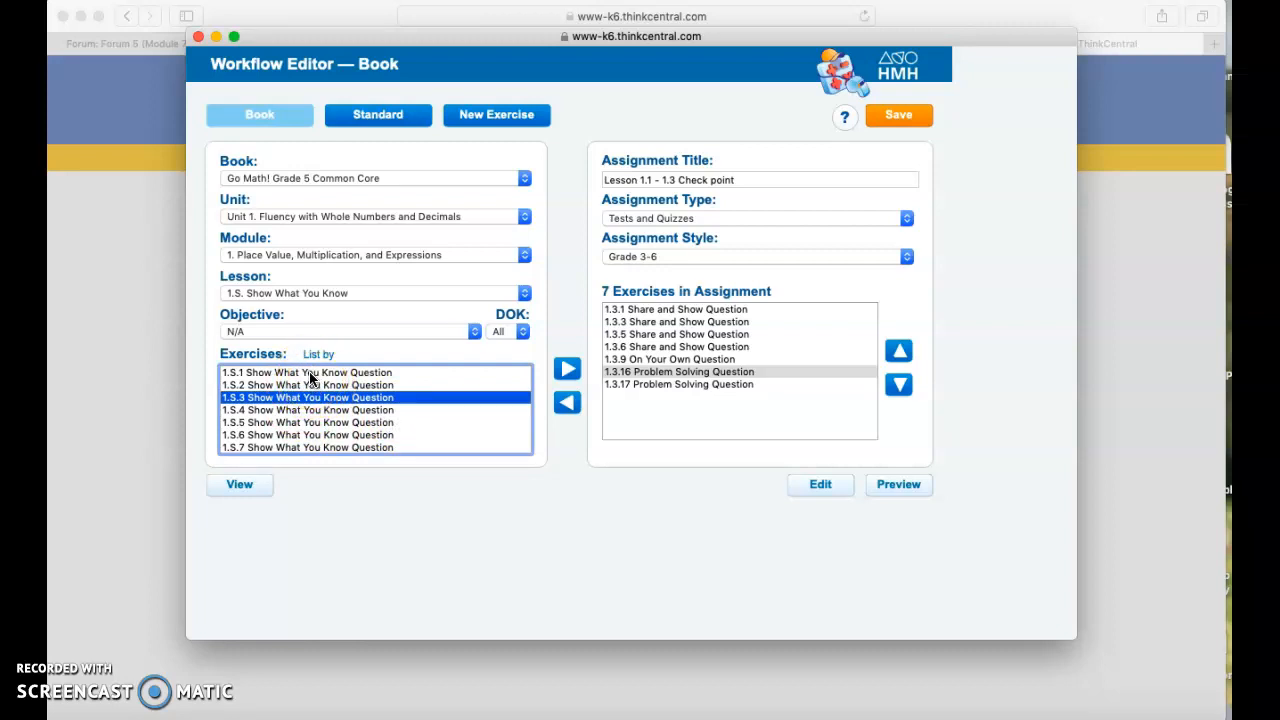
pyautogui.scroll(-2, 410, 440)
pyautogui.scroll(2, 410, 444)
pyautogui.click(377, 292)
pyautogui.click(363, 315)
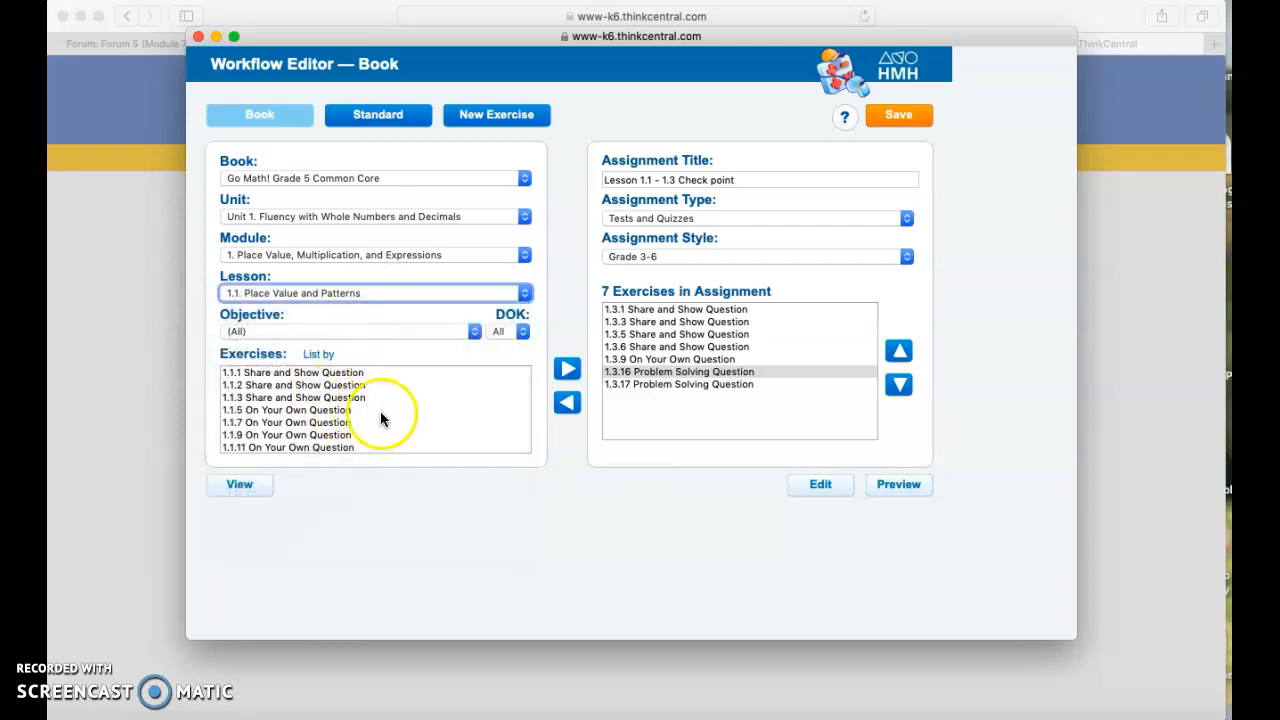
# - Add the 1.1.7 On Your Own Question from the lesson 1.1 exercises to the assignment
pyautogui.scroll(-3, 376, 424)
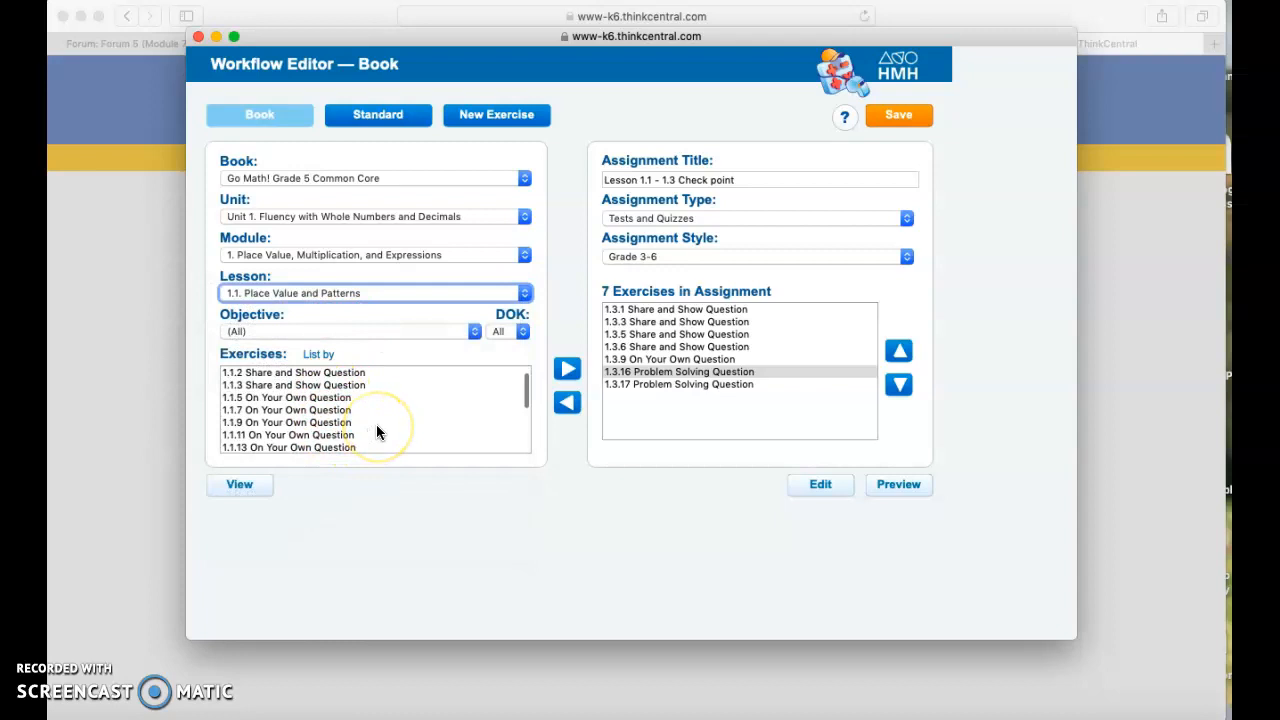
pyautogui.scroll(2, 376, 424)
pyautogui.click(308, 398)
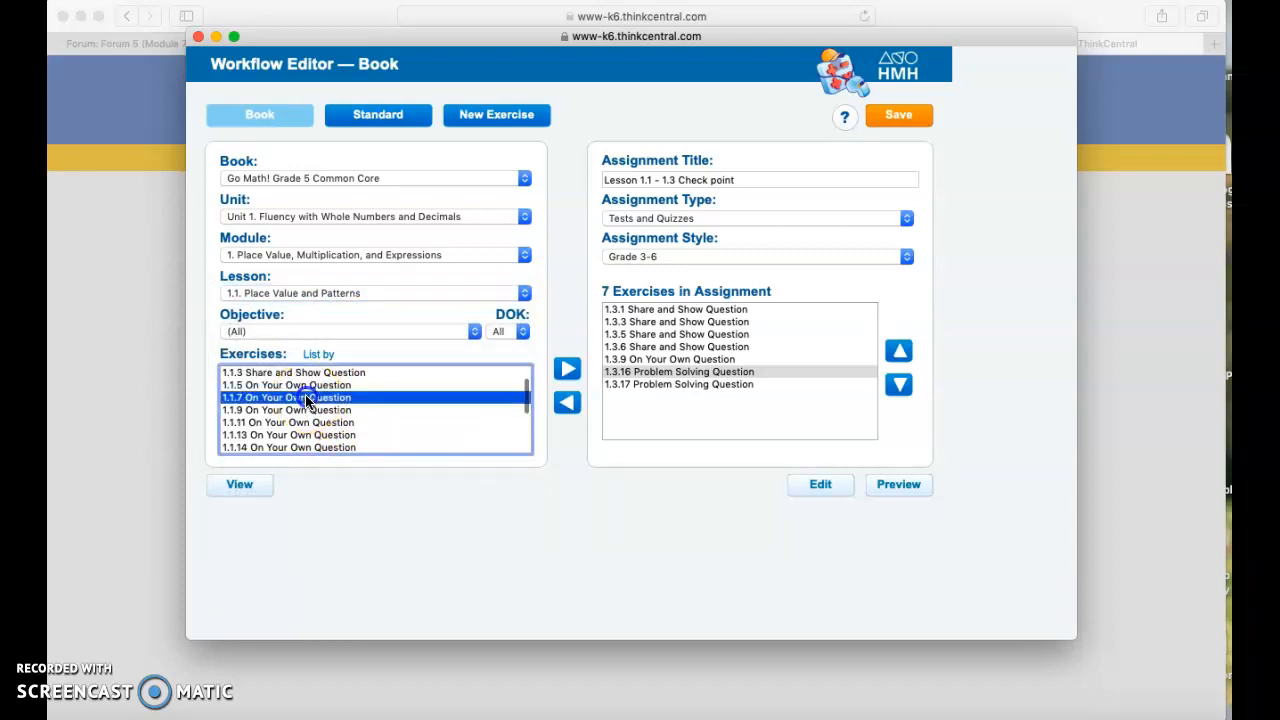
pyautogui.click(568, 371)
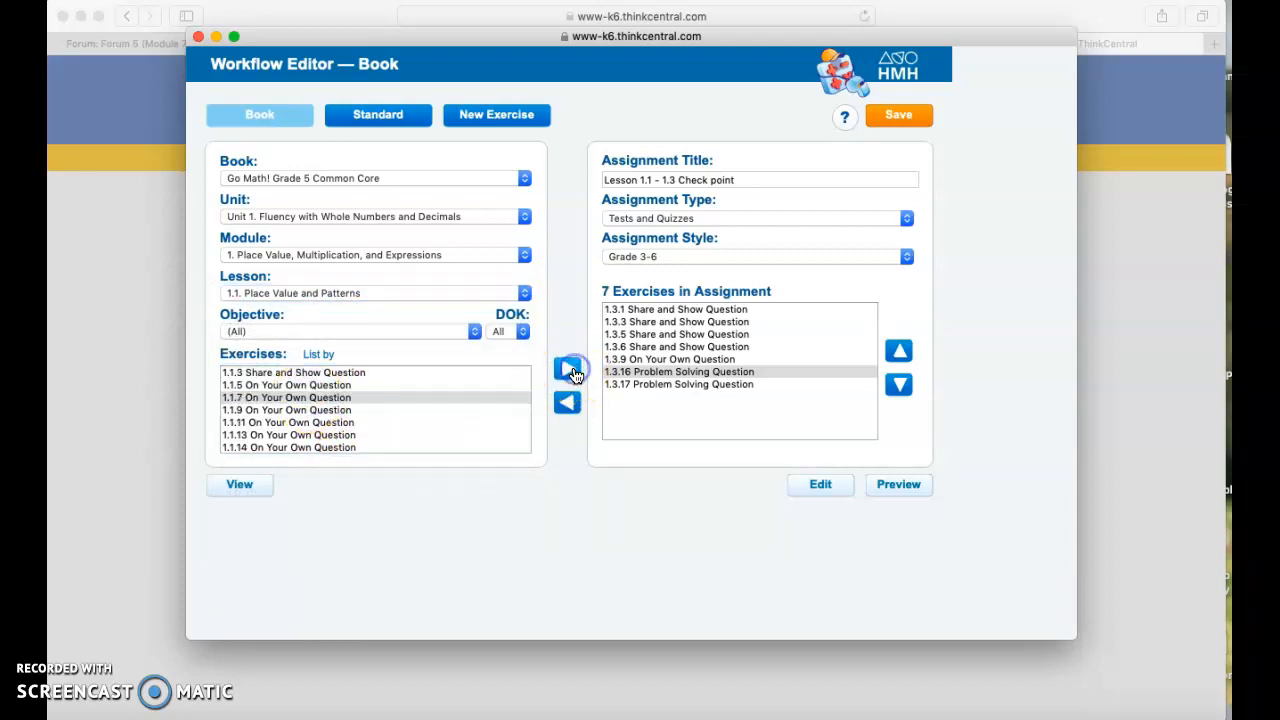
# - Add the 1.1.19 Problem Solving Question from the lesson 1.1 exercises to the assignment
pyautogui.click(316, 437)
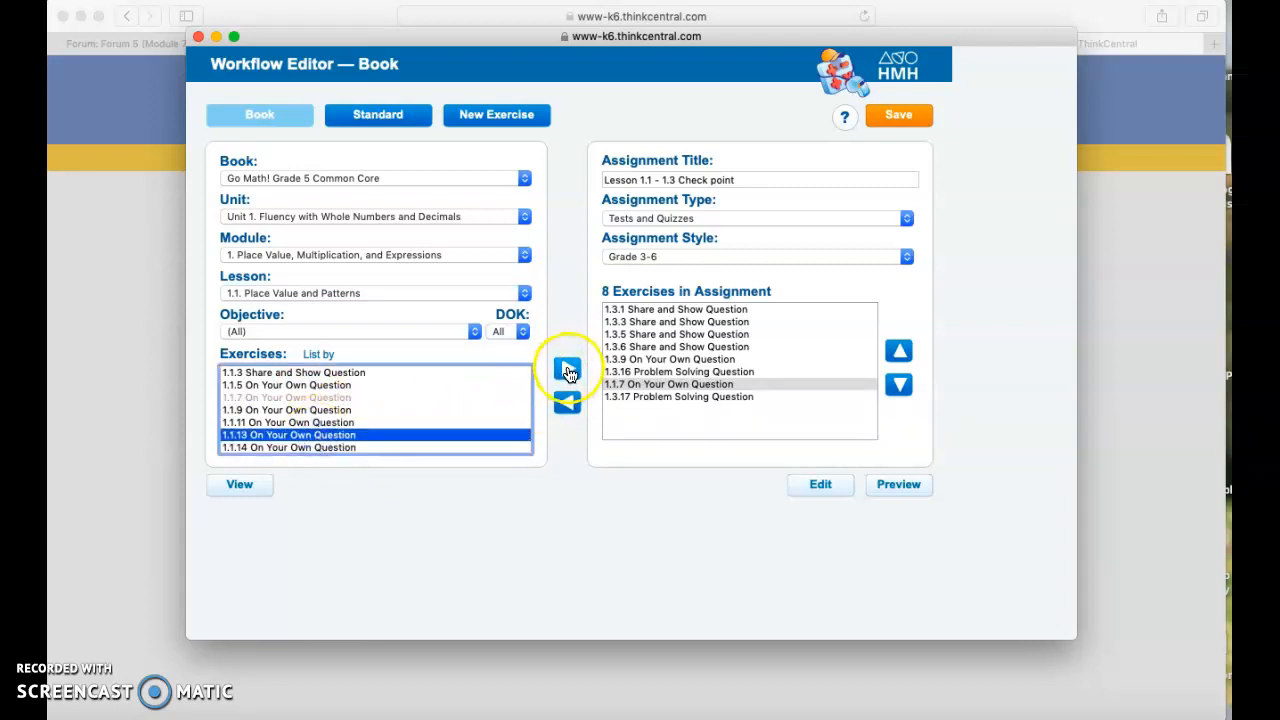
pyautogui.scroll(-3, 366, 432)
pyautogui.scroll(-2, 364, 432)
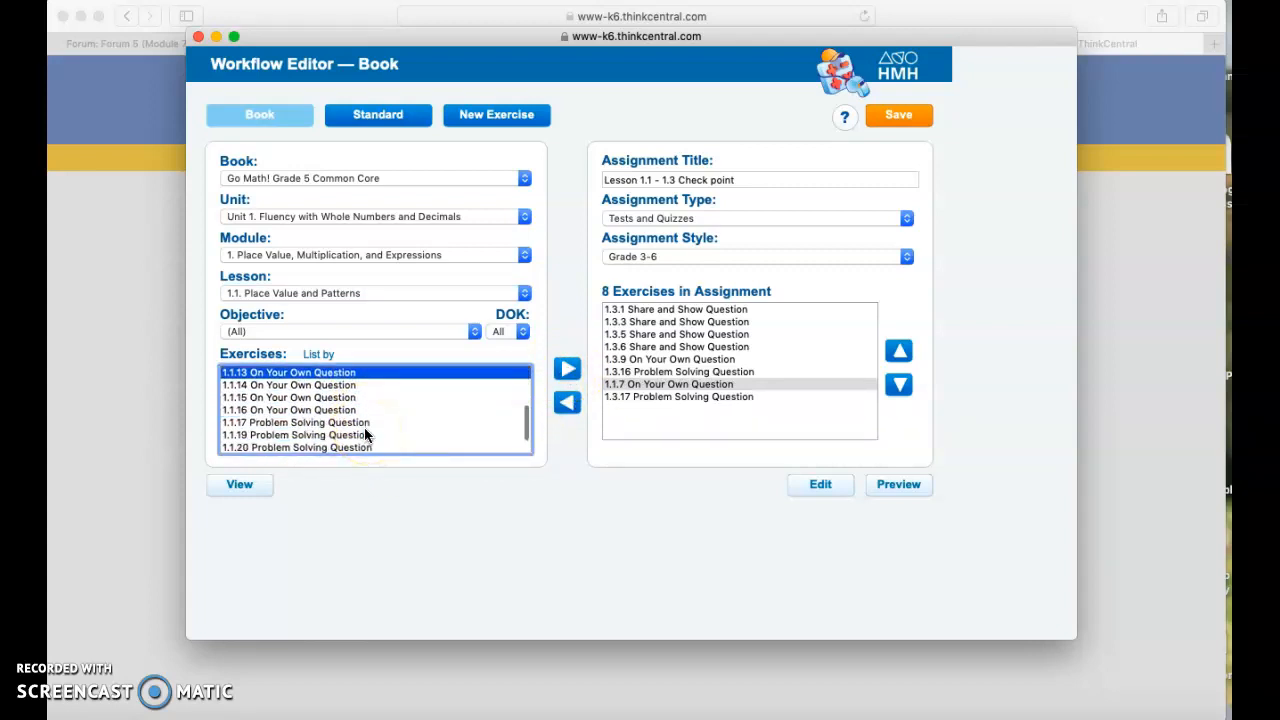
pyautogui.click(287, 412)
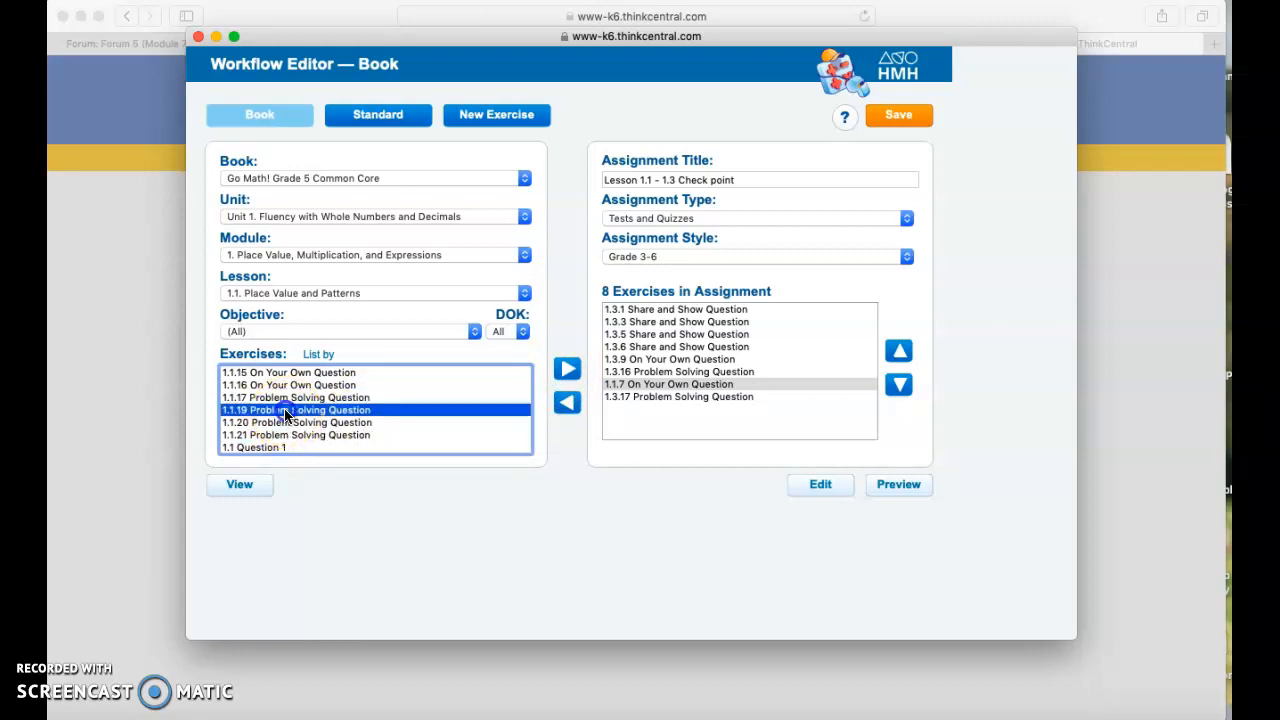
pyautogui.click(567, 369)
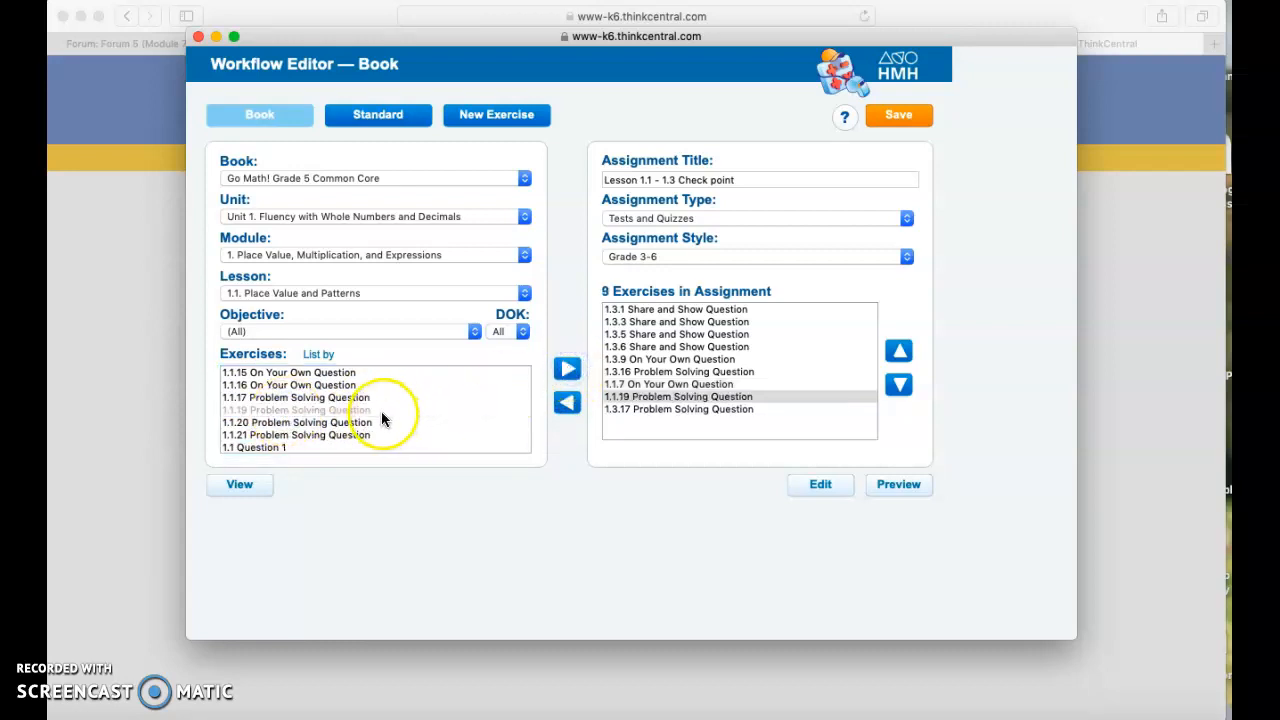
# - Add the 1.2.16 and 1.2.18 Problem Solving Questions from lesson 1.2. Place Value of Whole Numbers to the assignment
pyautogui.click(314, 293)
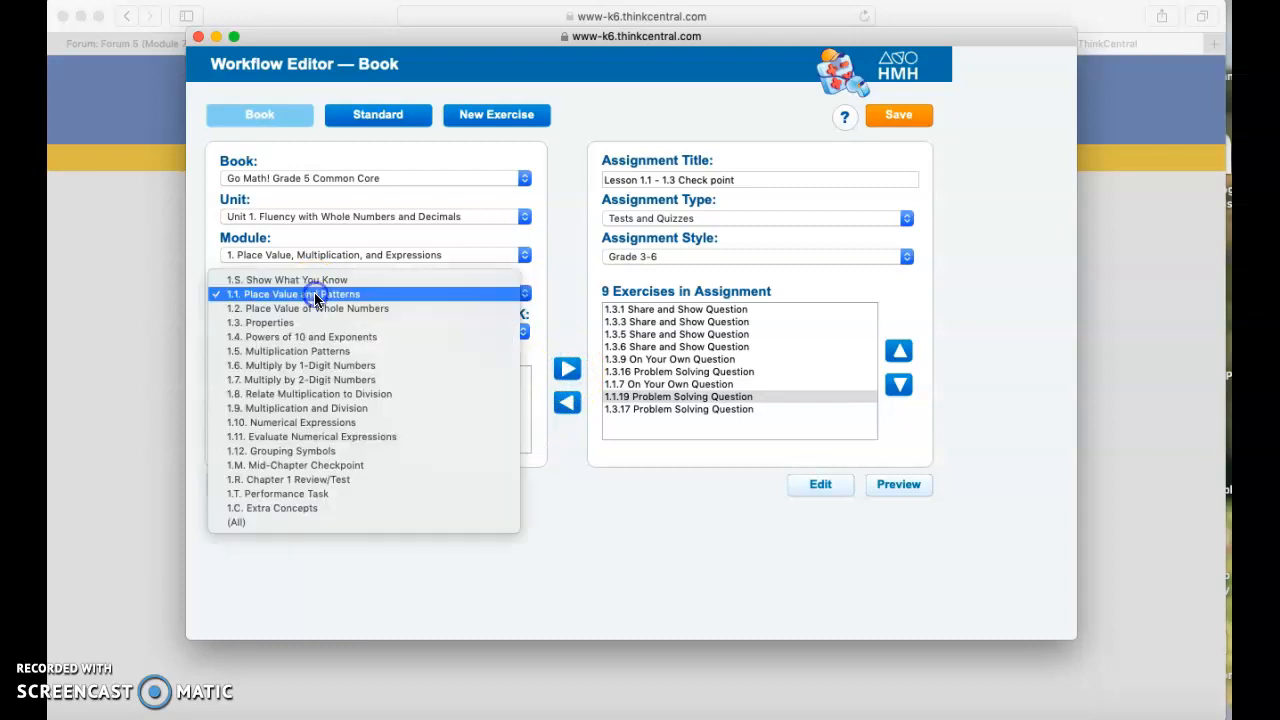
pyautogui.click(281, 306)
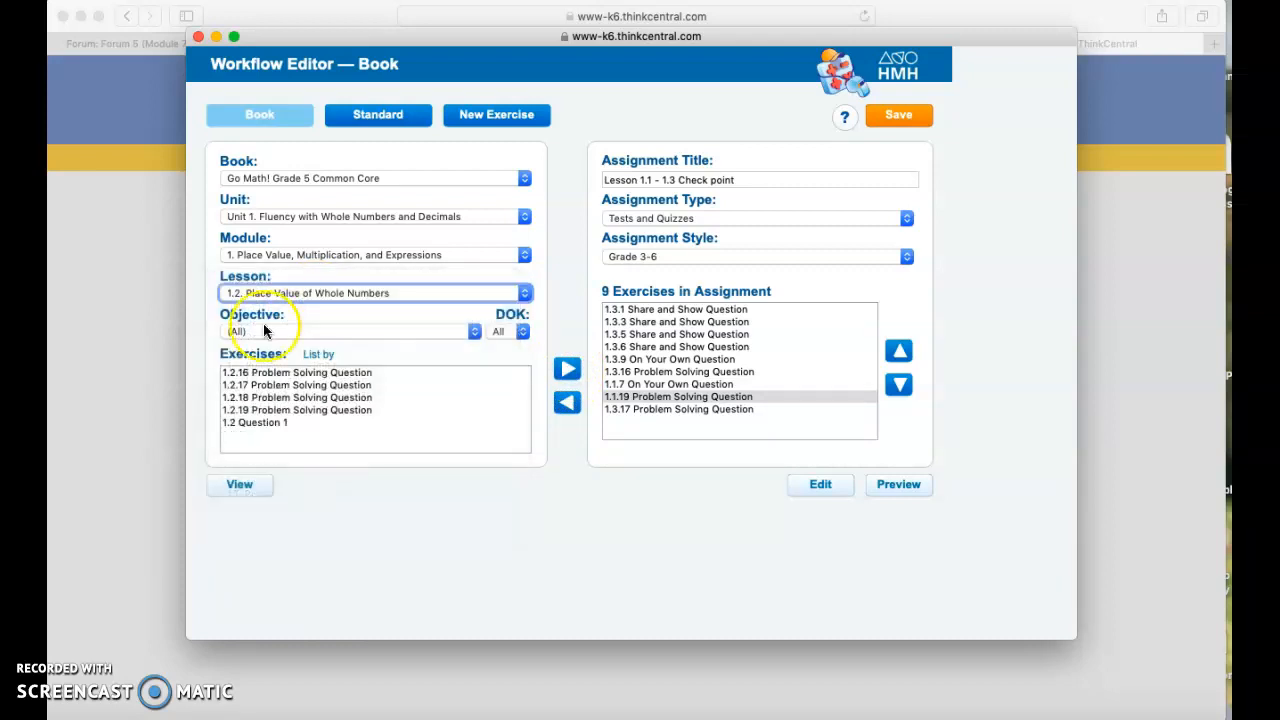
pyautogui.click(296, 374)
pyautogui.click(567, 369)
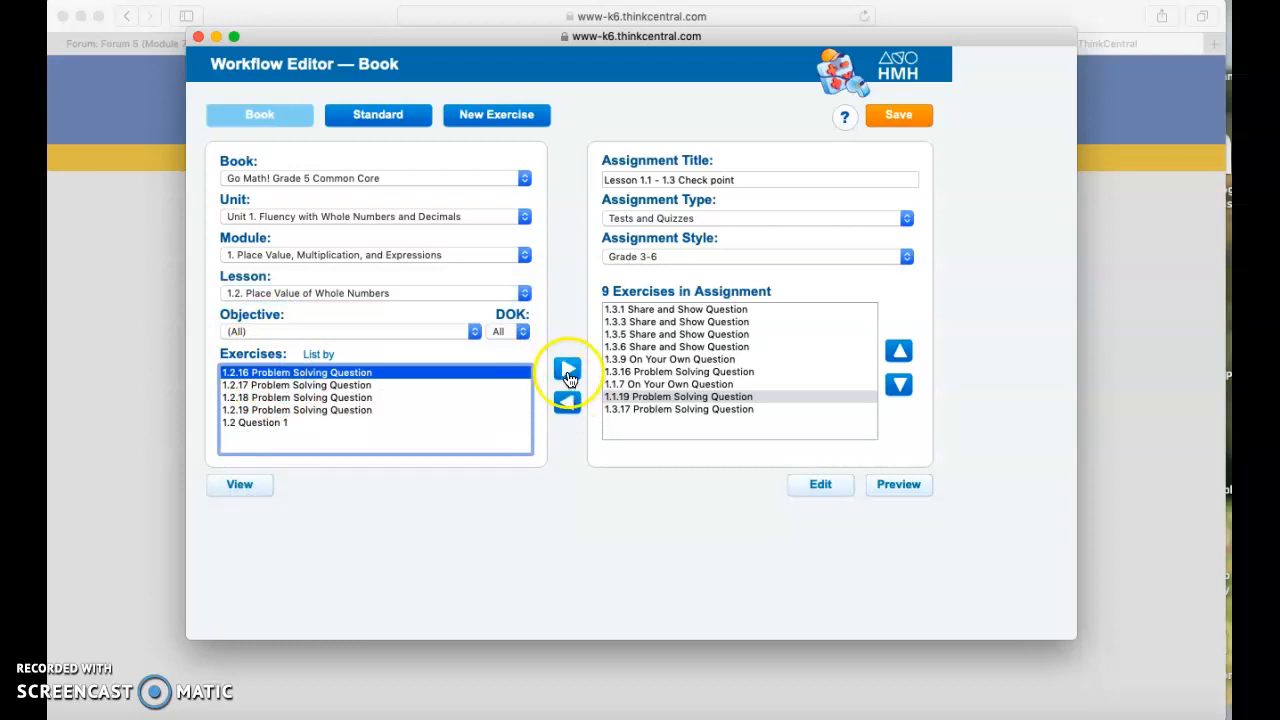
pyautogui.click(340, 397)
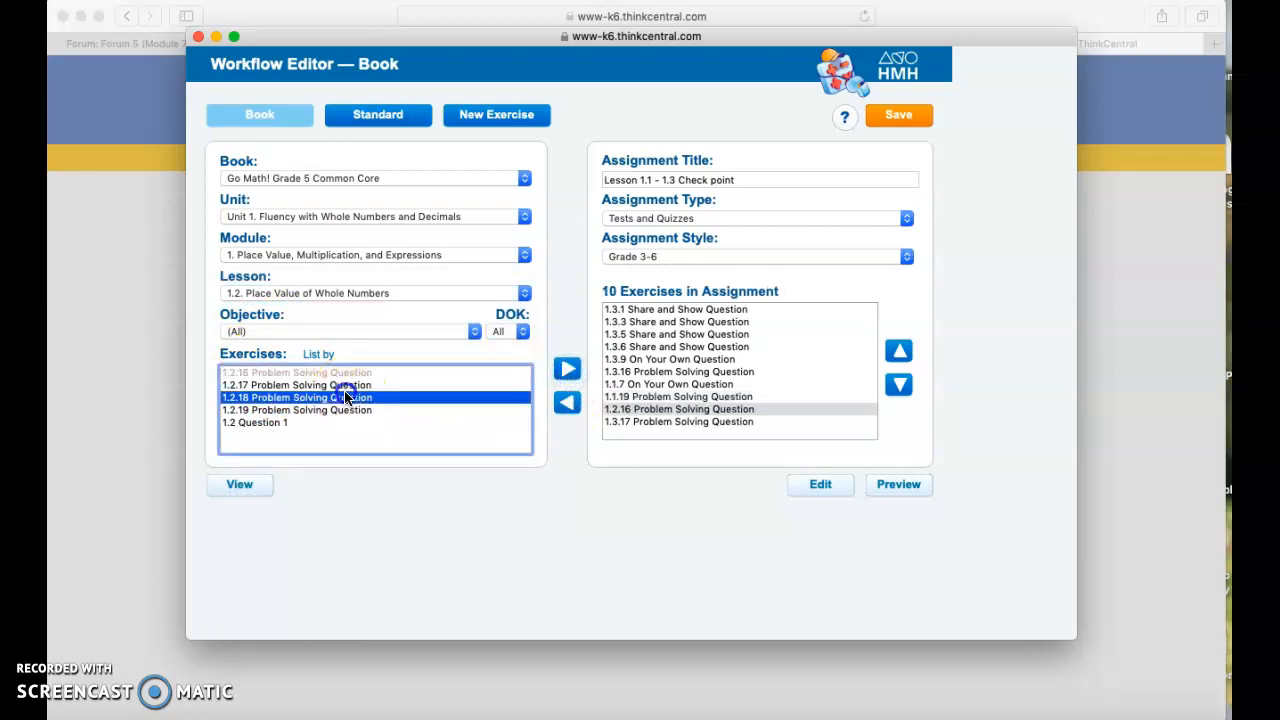
pyautogui.click(567, 372)
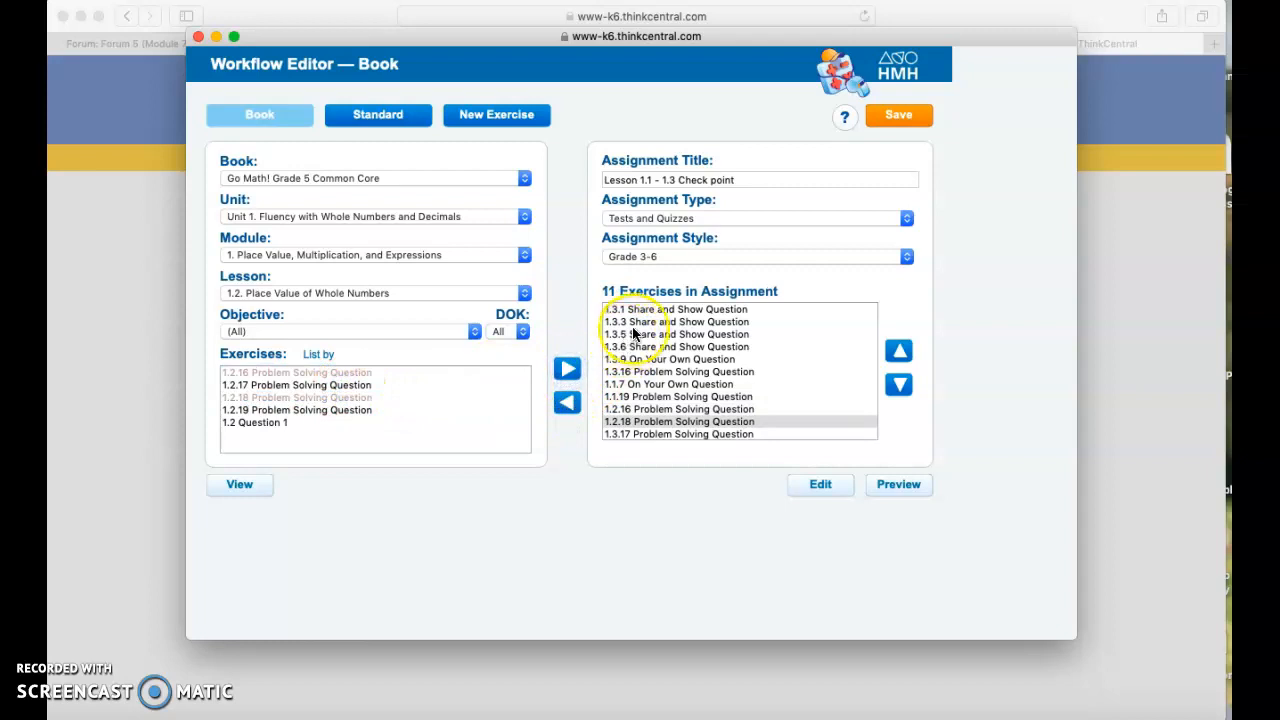
# - Remove questions 1.3.3, 1.3.9 and 1.3.16 from the assignment
pyautogui.click(620, 321)
pyautogui.click(568, 403)
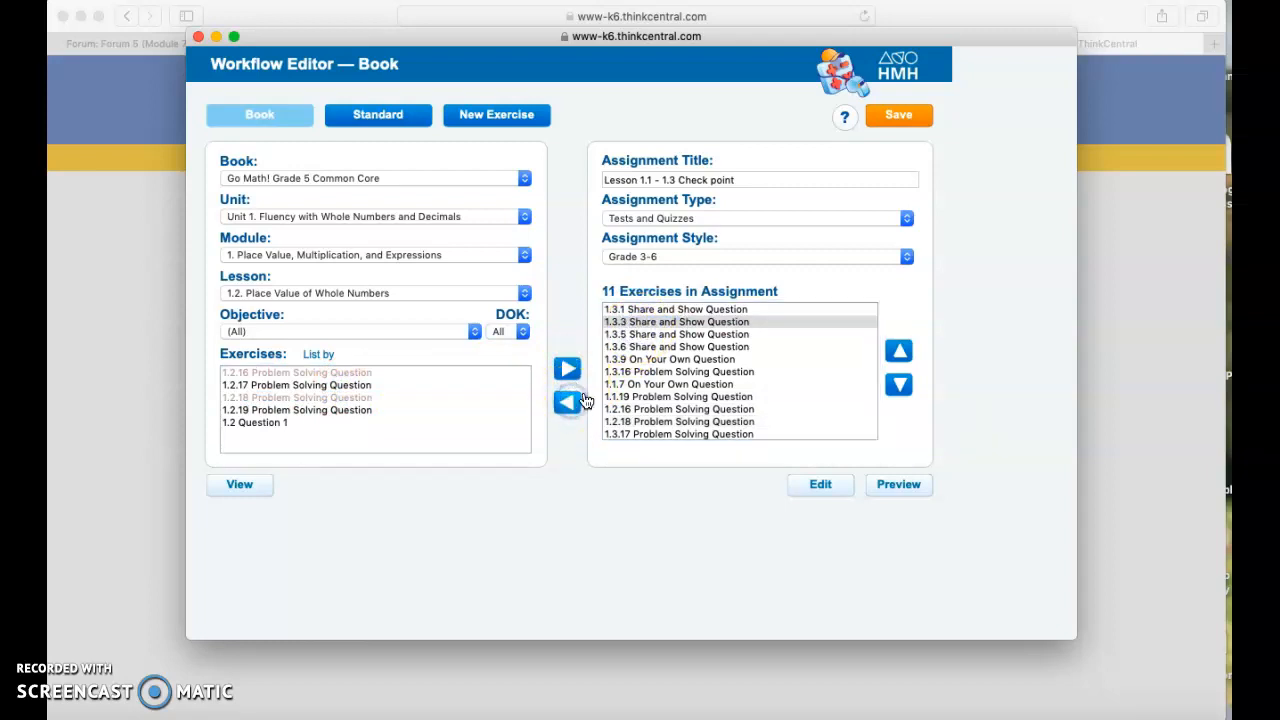
pyautogui.click(645, 347)
pyautogui.click(567, 403)
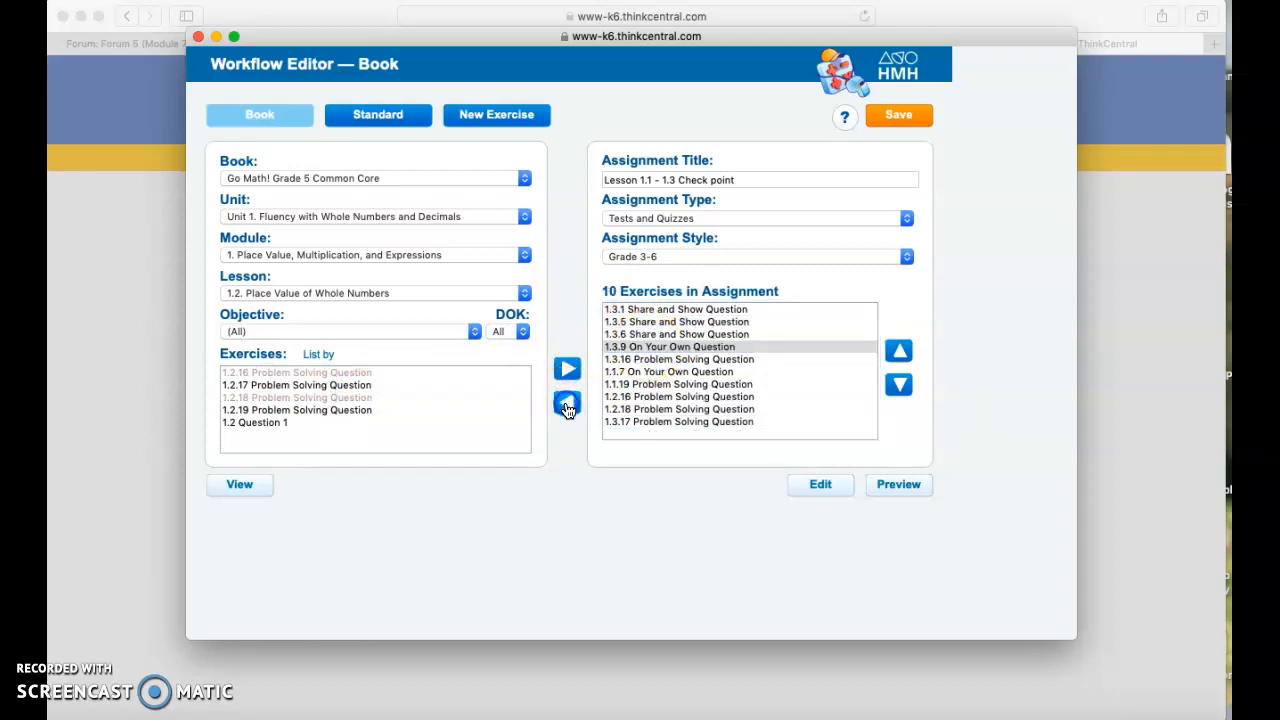
pyautogui.click(569, 405)
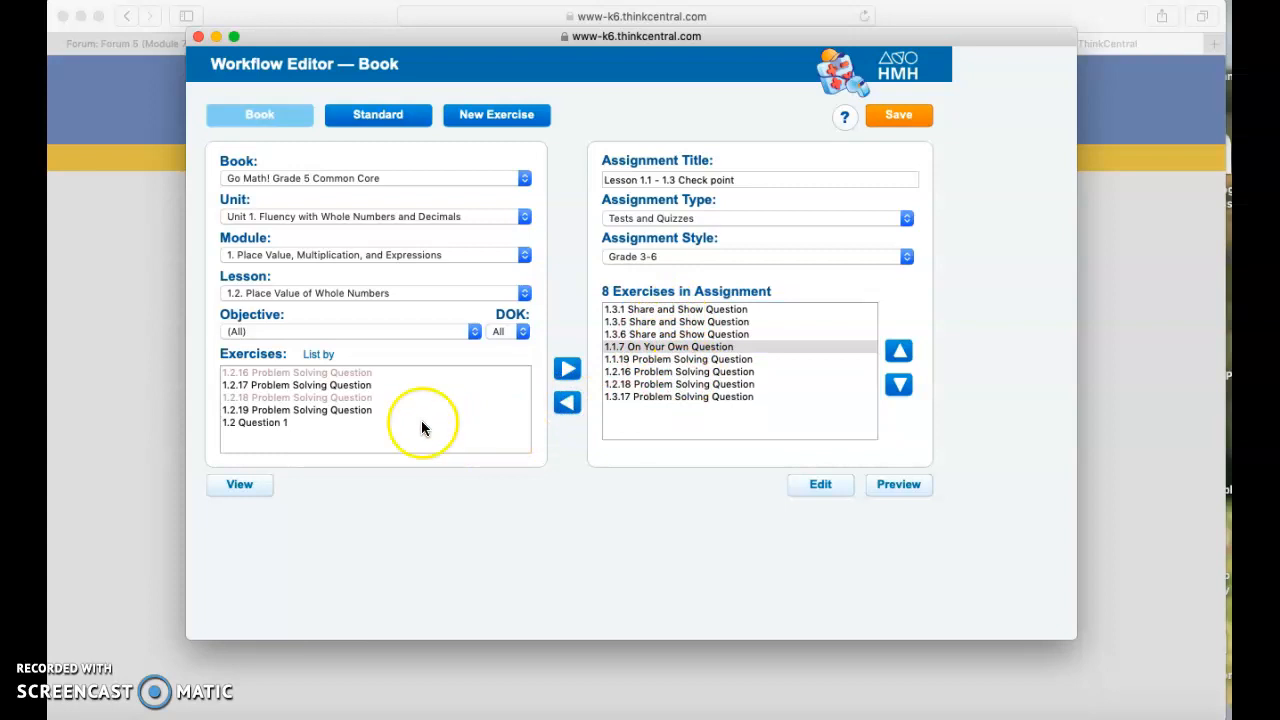
# - Add the 1.2.7 Share and Show Question from the lesson 1.2 exercises to the assignment
pyautogui.scroll(3, 410, 400)
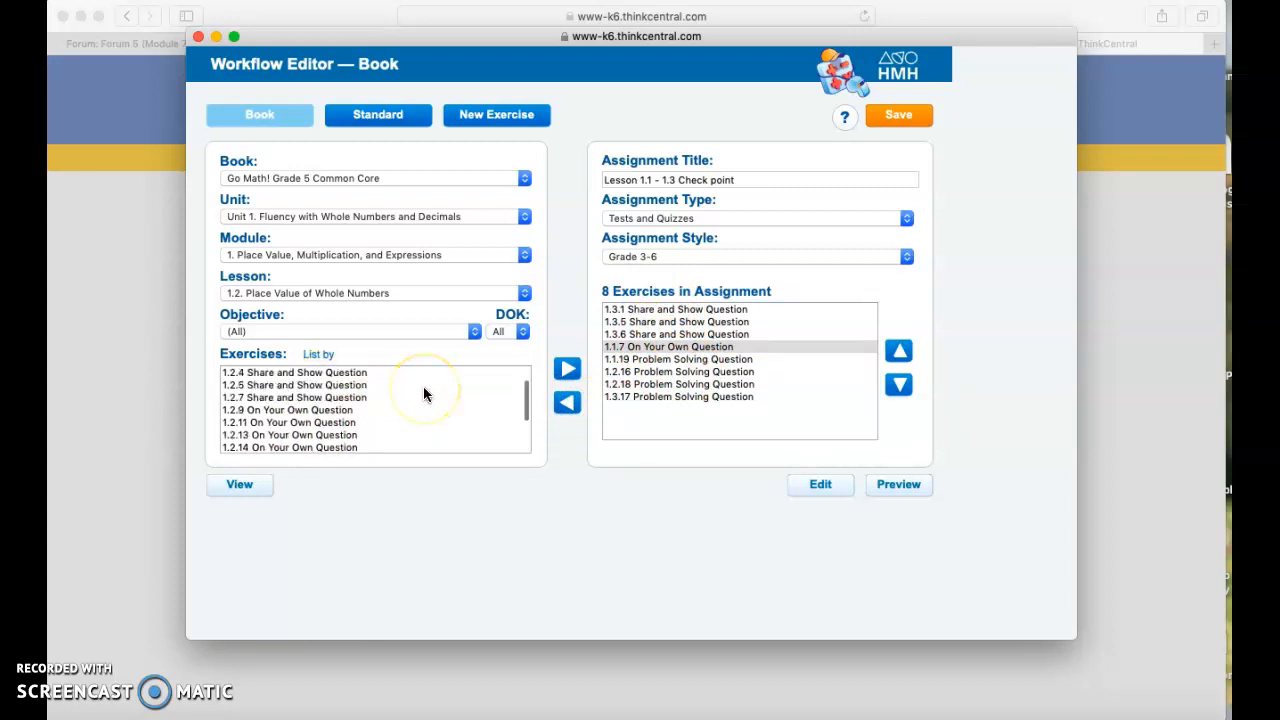
pyautogui.scroll(-1, 424, 395)
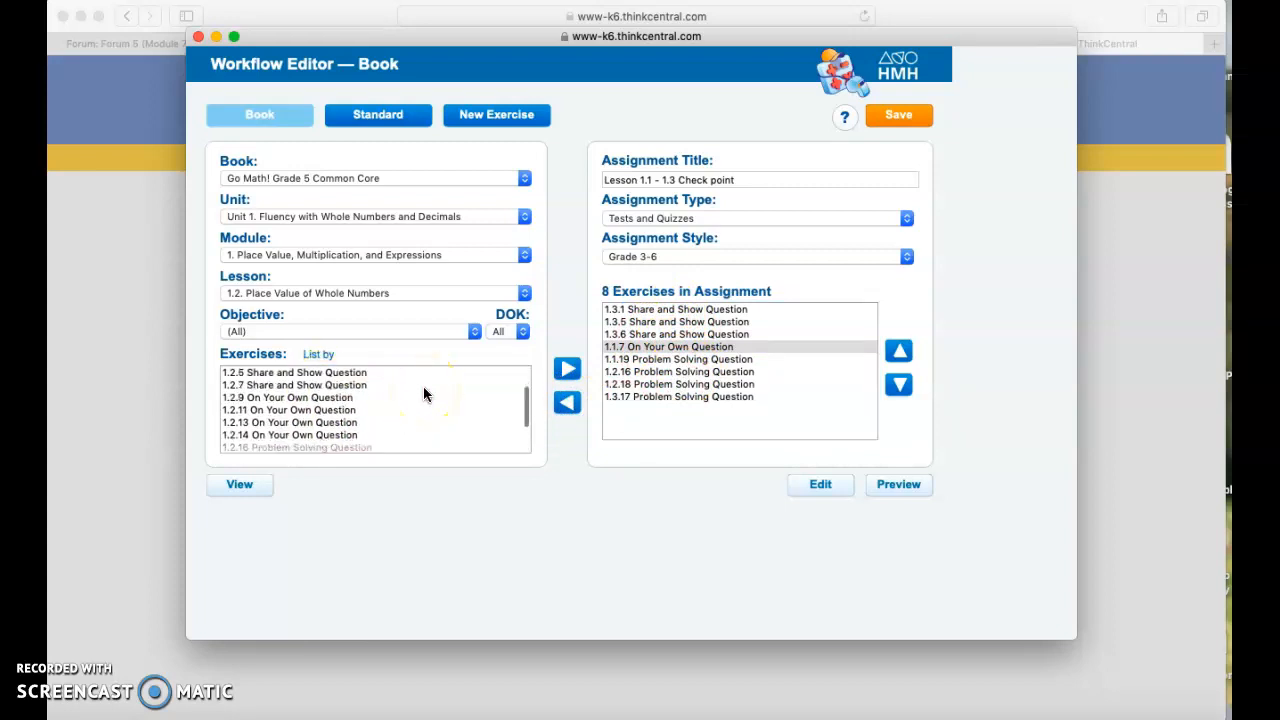
pyautogui.click(330, 385)
pyautogui.click(567, 370)
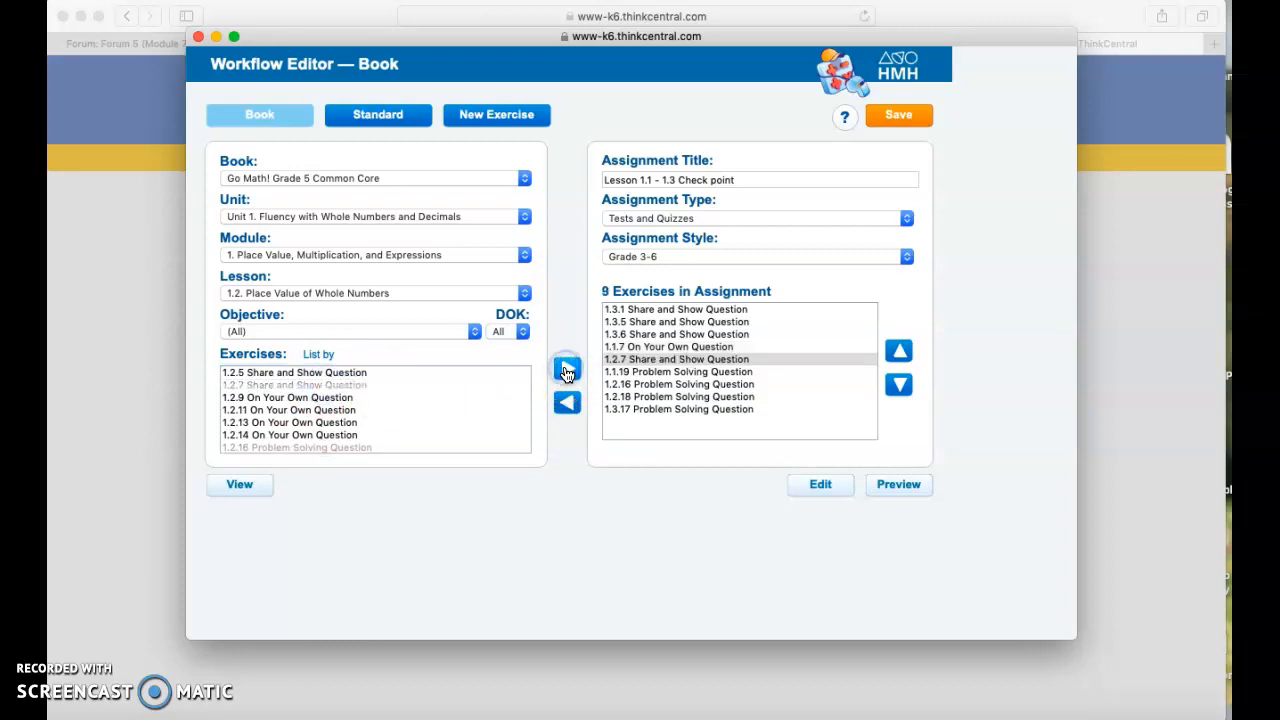
pyautogui.click(338, 293)
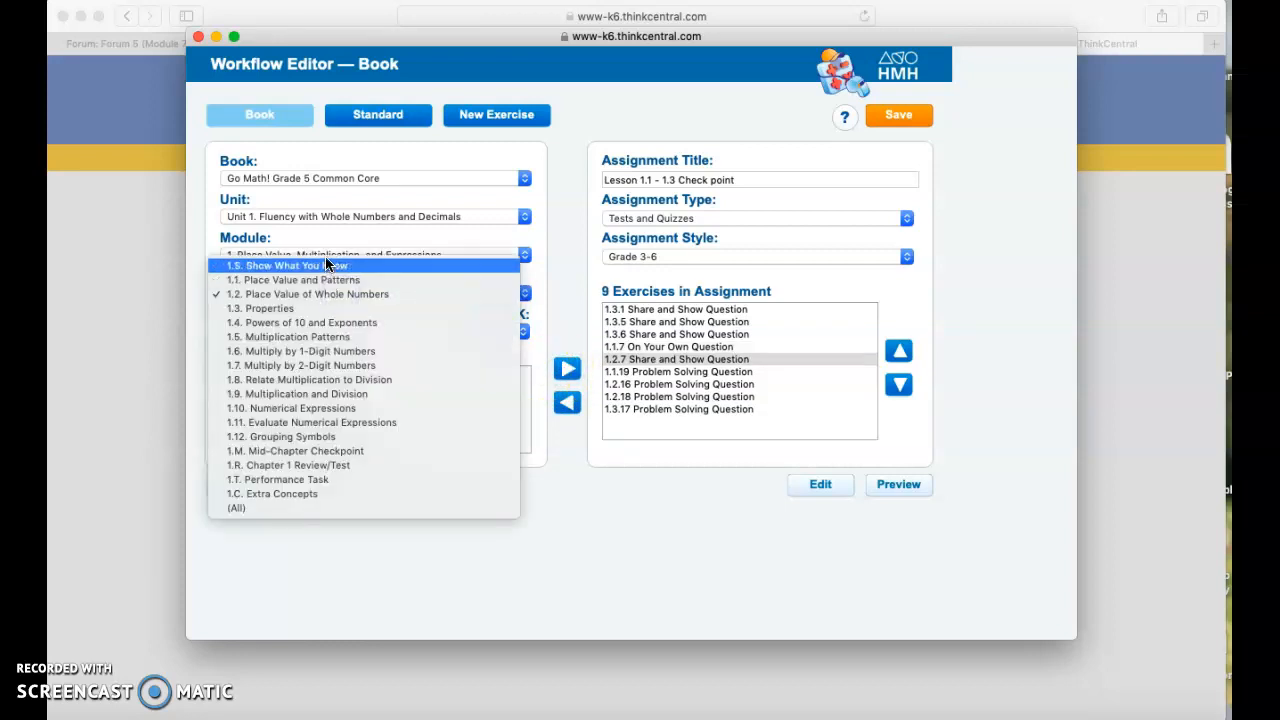
pyautogui.click(323, 268)
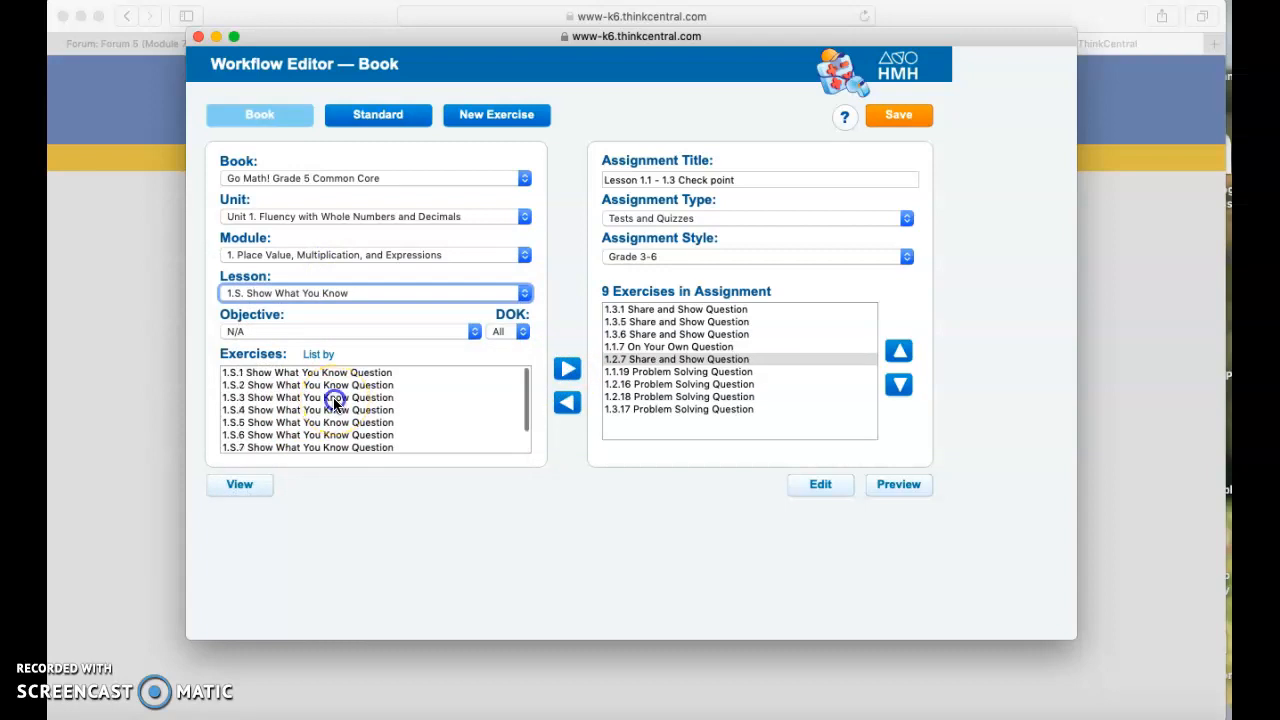
pyautogui.click(335, 398)
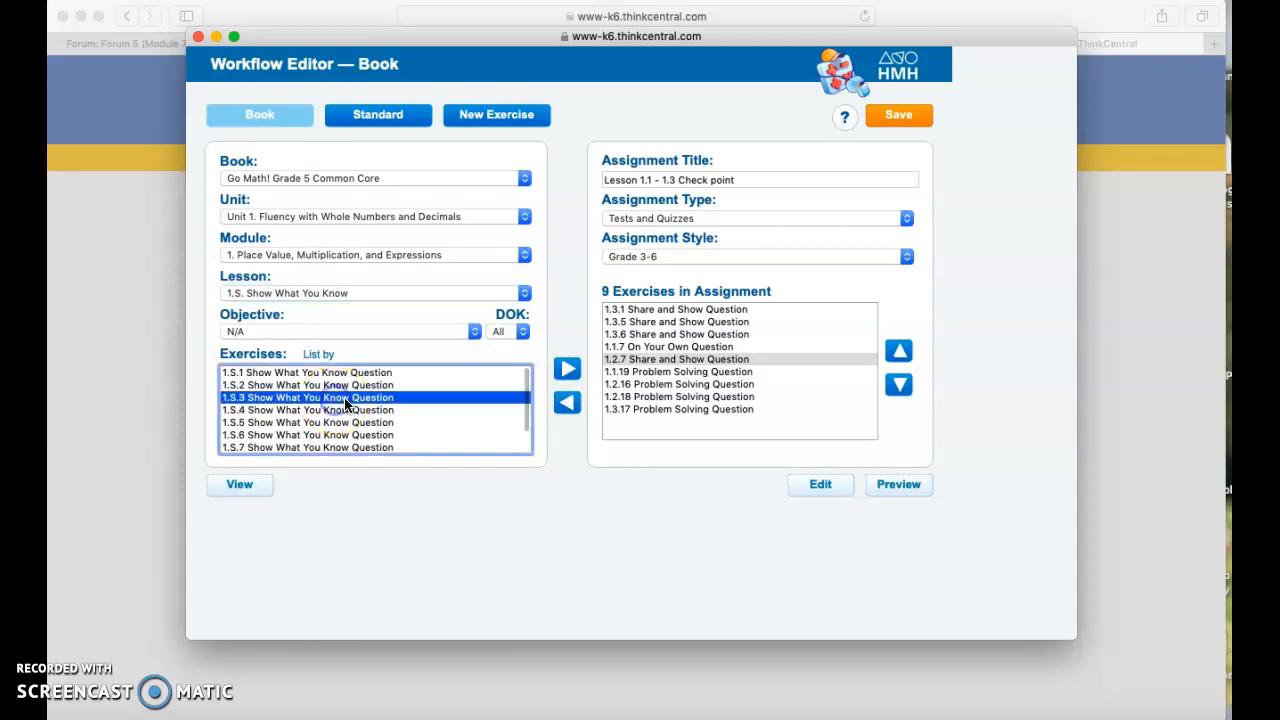
# - Set the source lesson to 1.1. Place Value and Patterns and add its 1.1.1 Share and Show Question to the assignment
pyautogui.click(365, 293)
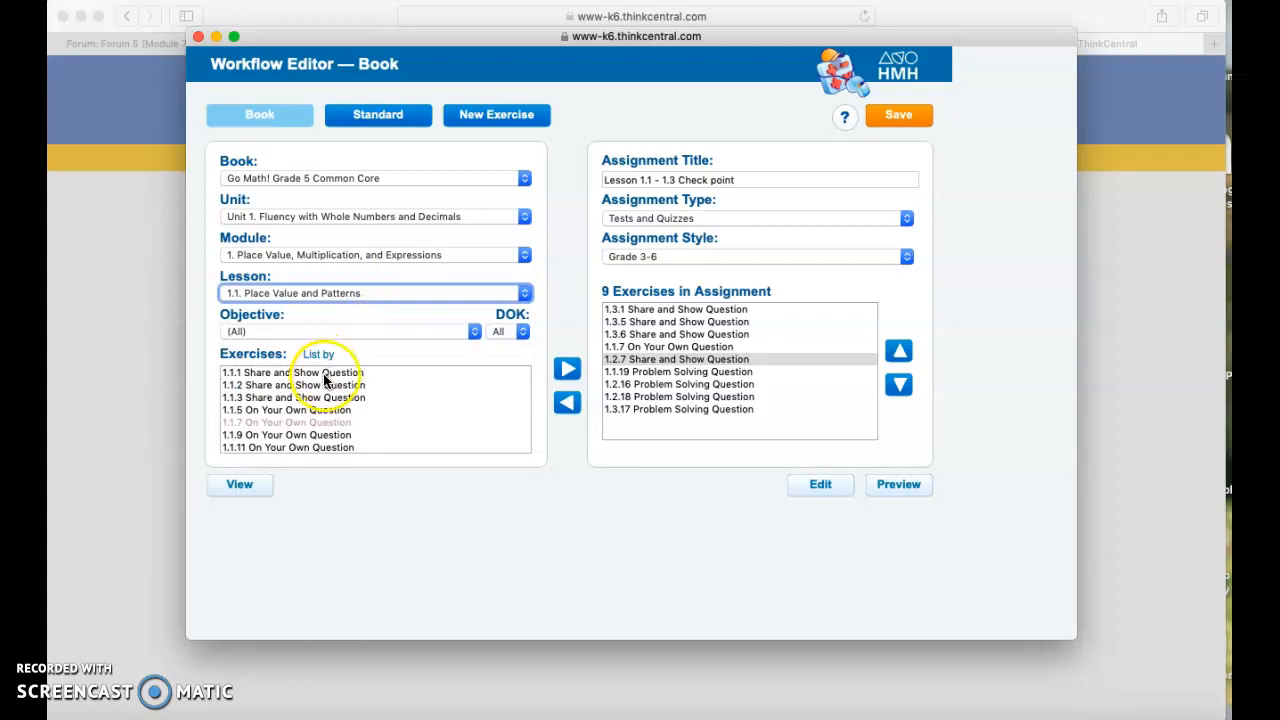
pyautogui.click(330, 371)
pyautogui.click(567, 372)
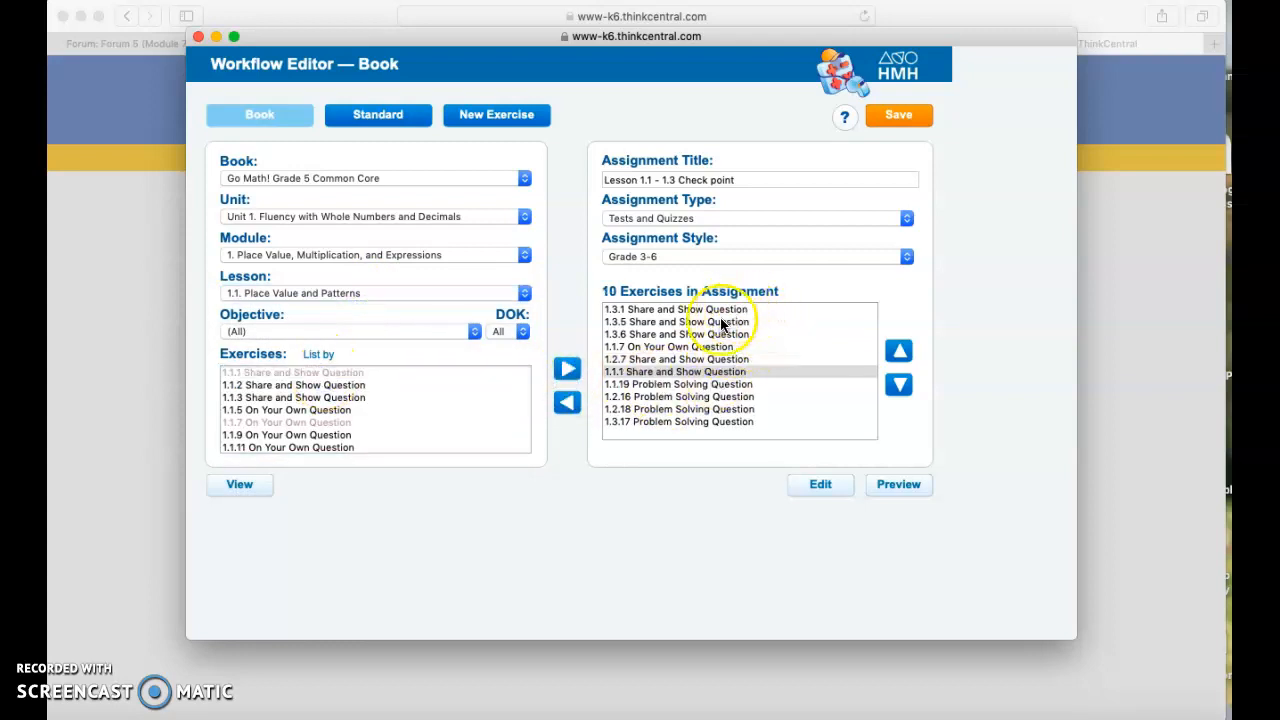
# - Preview the assignment, read through all its questions down to the last one, and close the preview
pyautogui.click(908, 486)
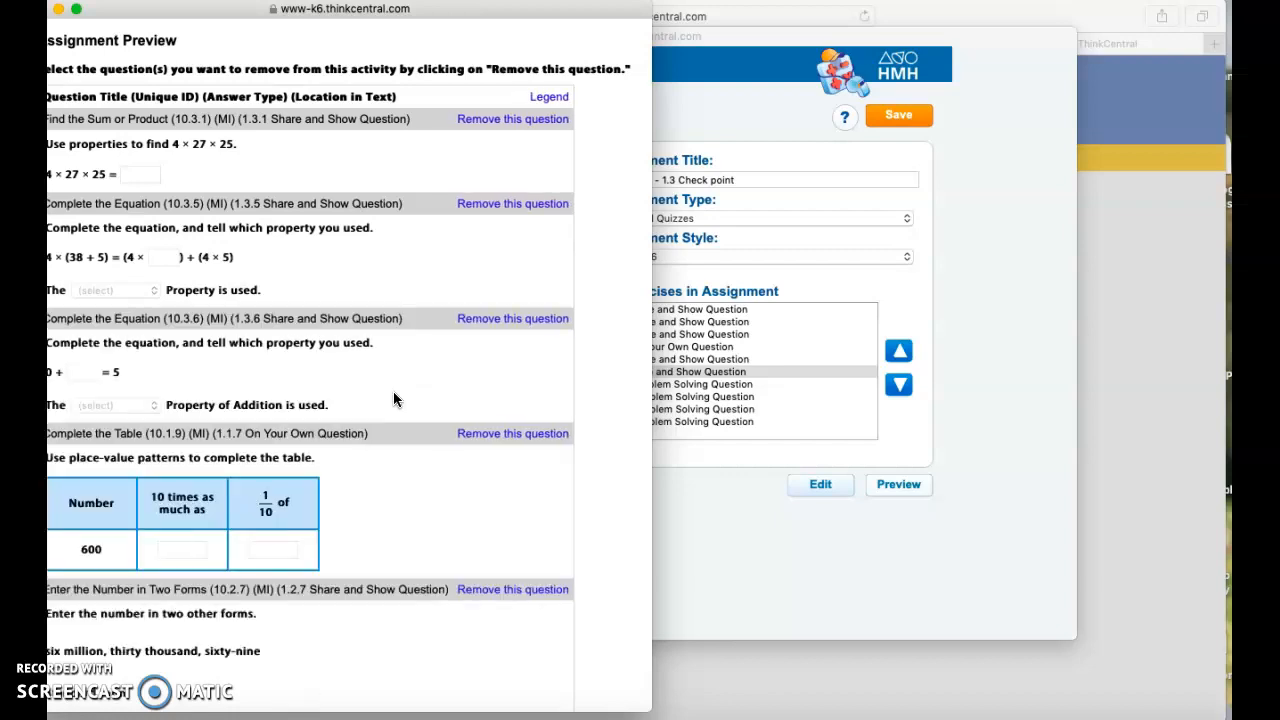
pyautogui.scroll(-15, 394, 396)
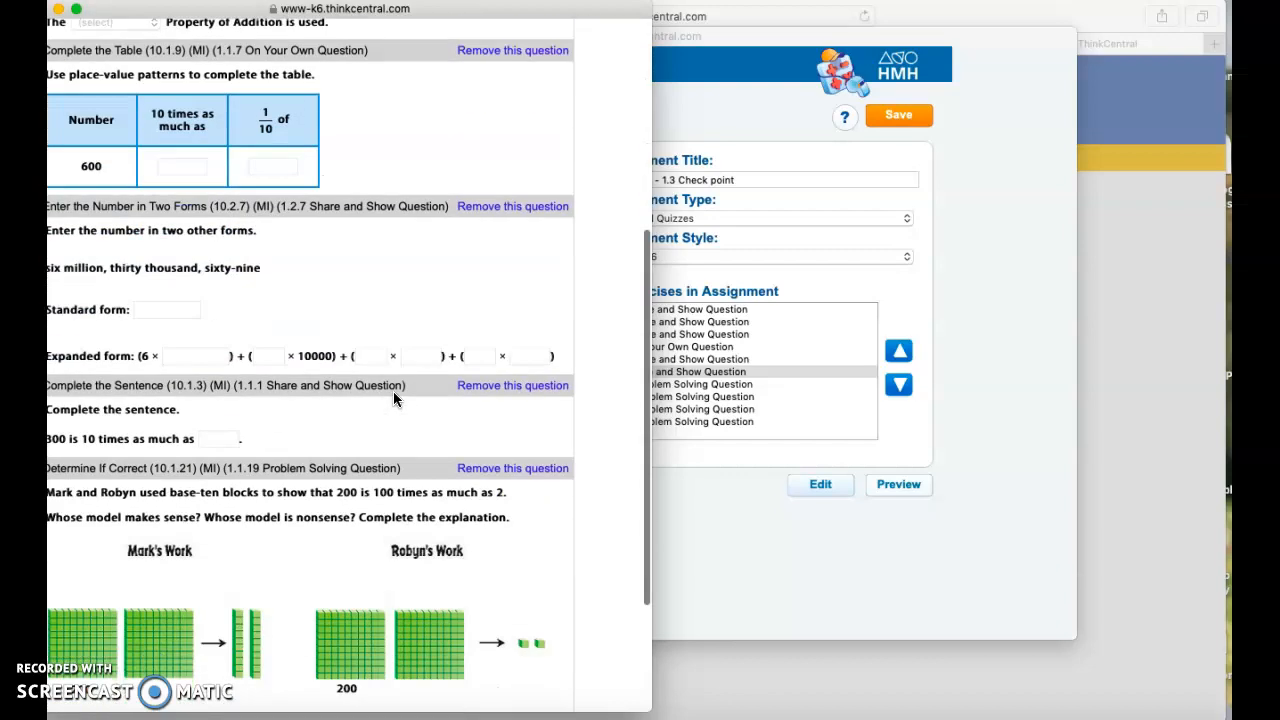
pyautogui.scroll(-10, 394, 398)
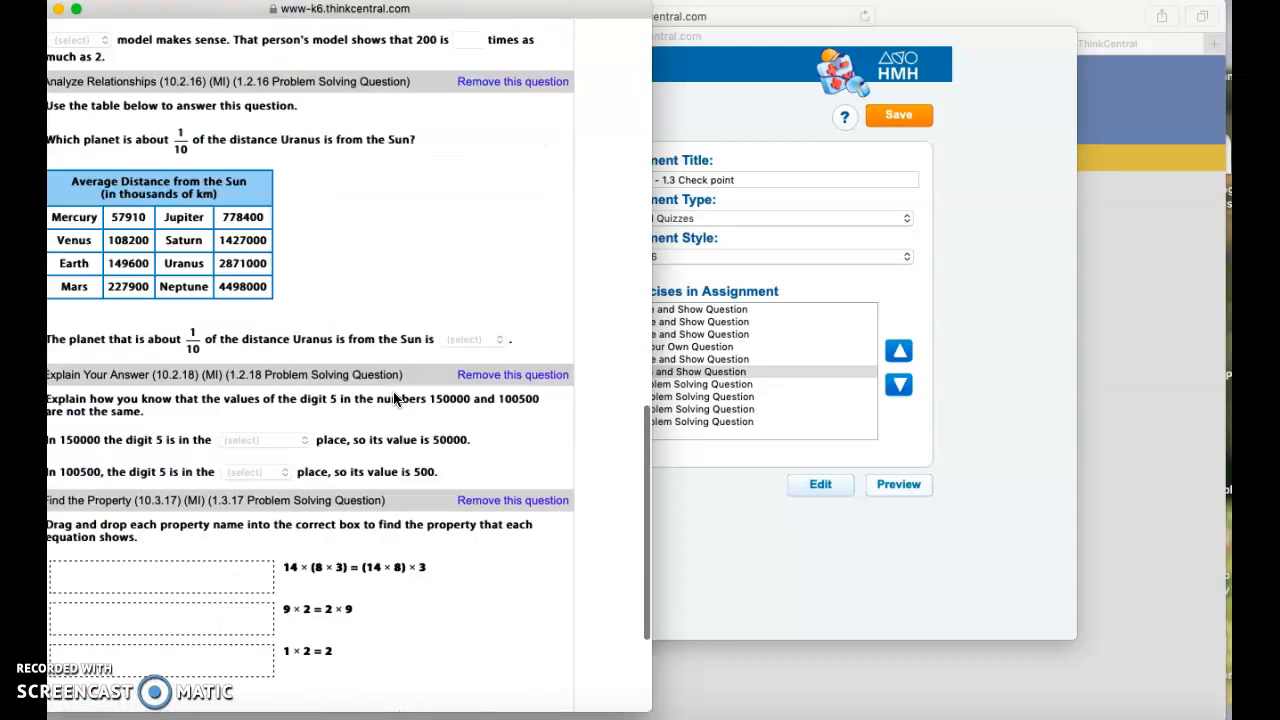
pyautogui.click(307, 687)
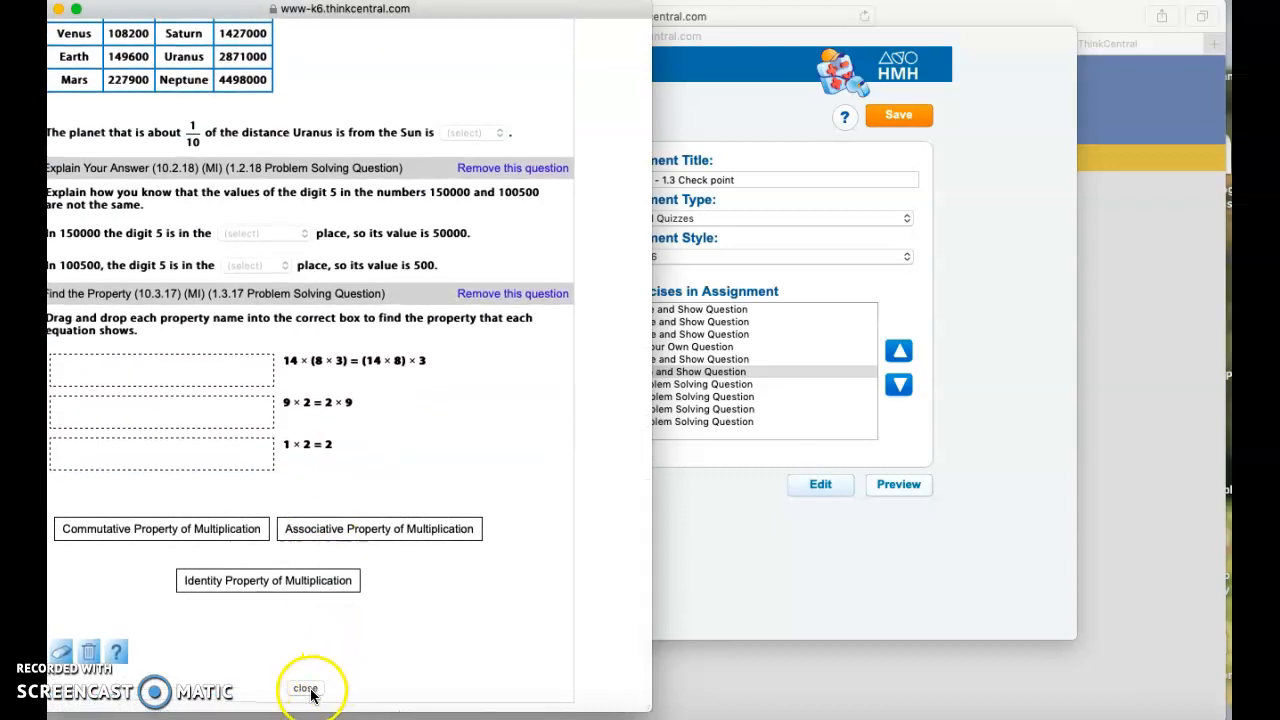
pyautogui.click(307, 689)
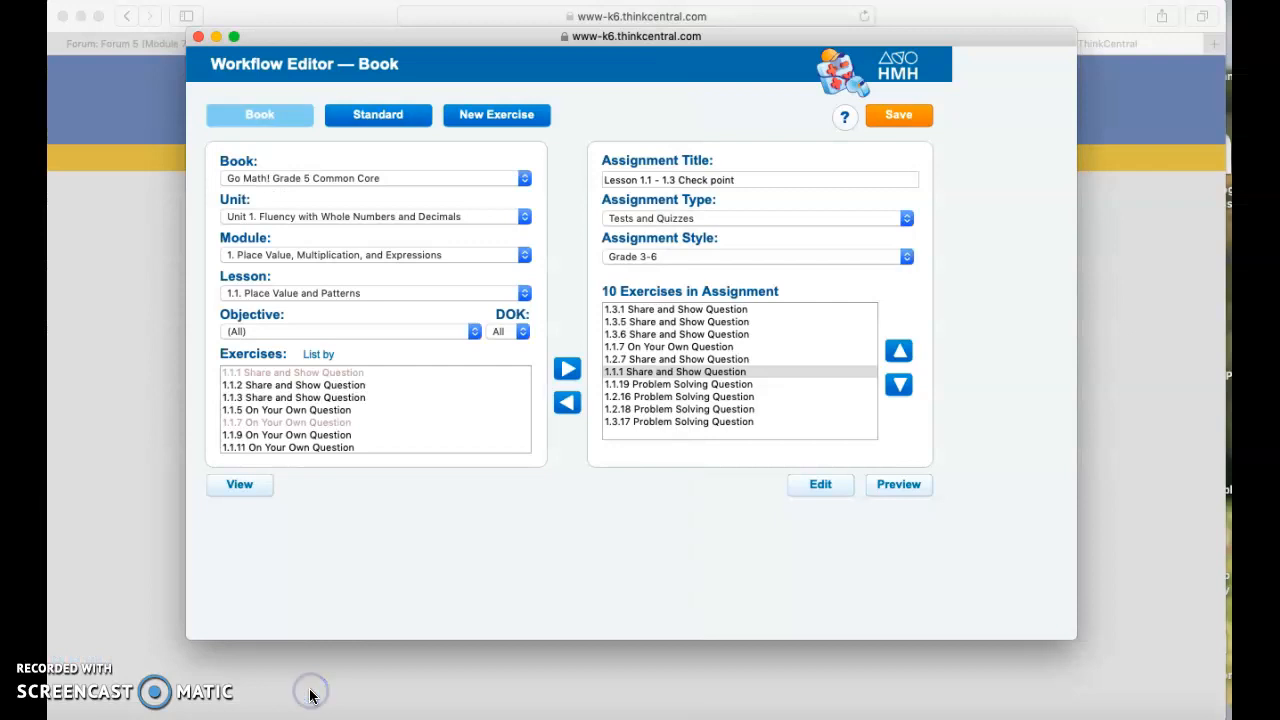
# - Save the customized Lesson 1.1 - 1.3 Check point assignment
pyautogui.click(909, 118)
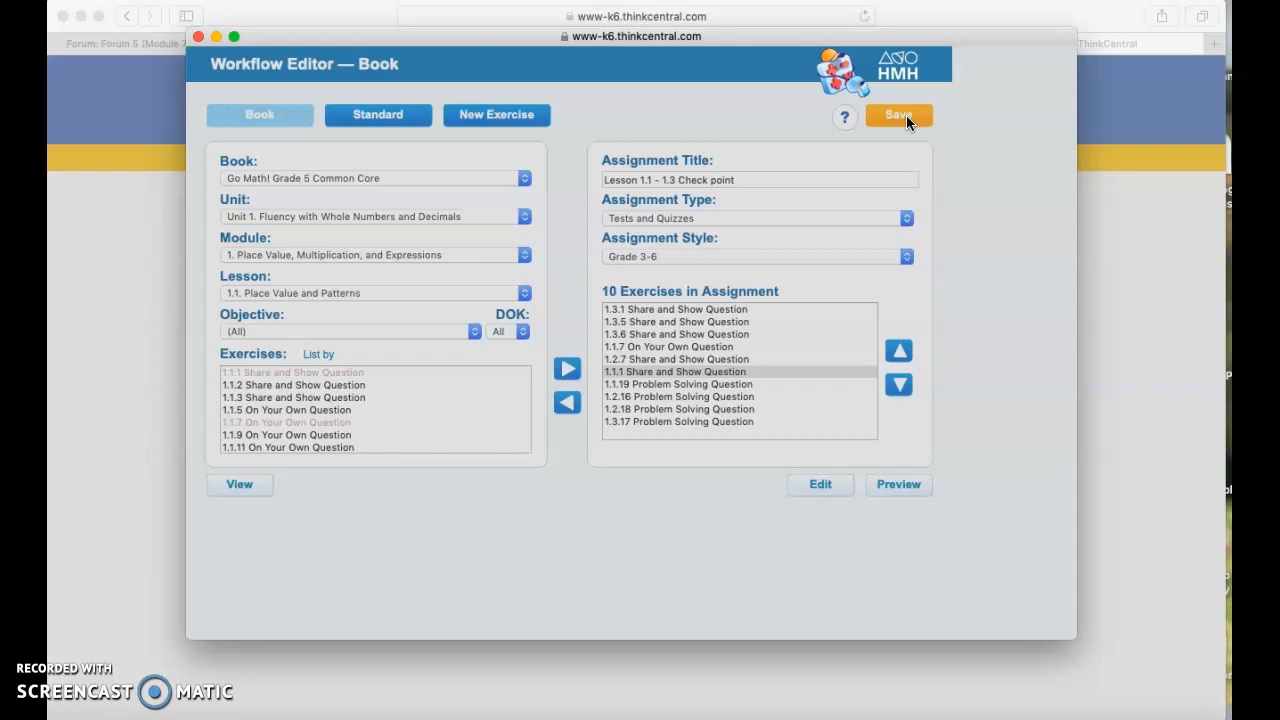
pyautogui.click(947, 139)
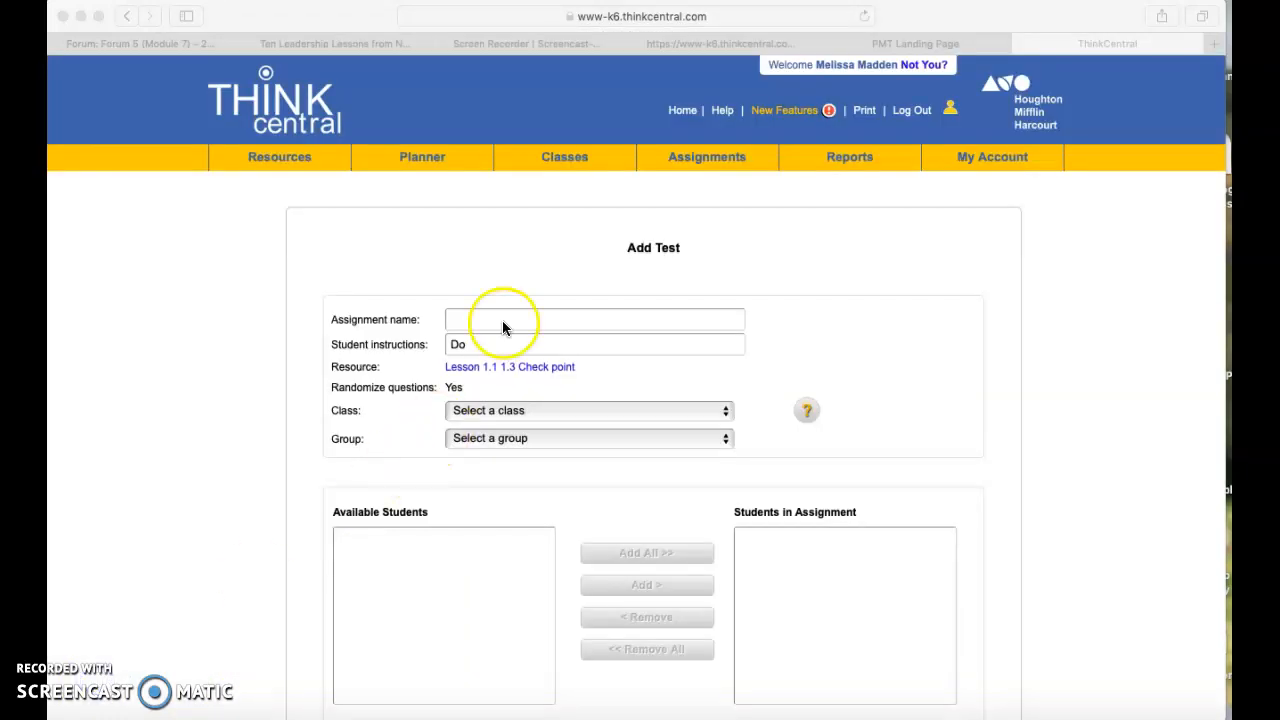
# - Name the test assignment Checkpoint and assign it to all students of class MAME01-002 A5
pyautogui.click(503, 327)
pyautogui.click(503, 327)
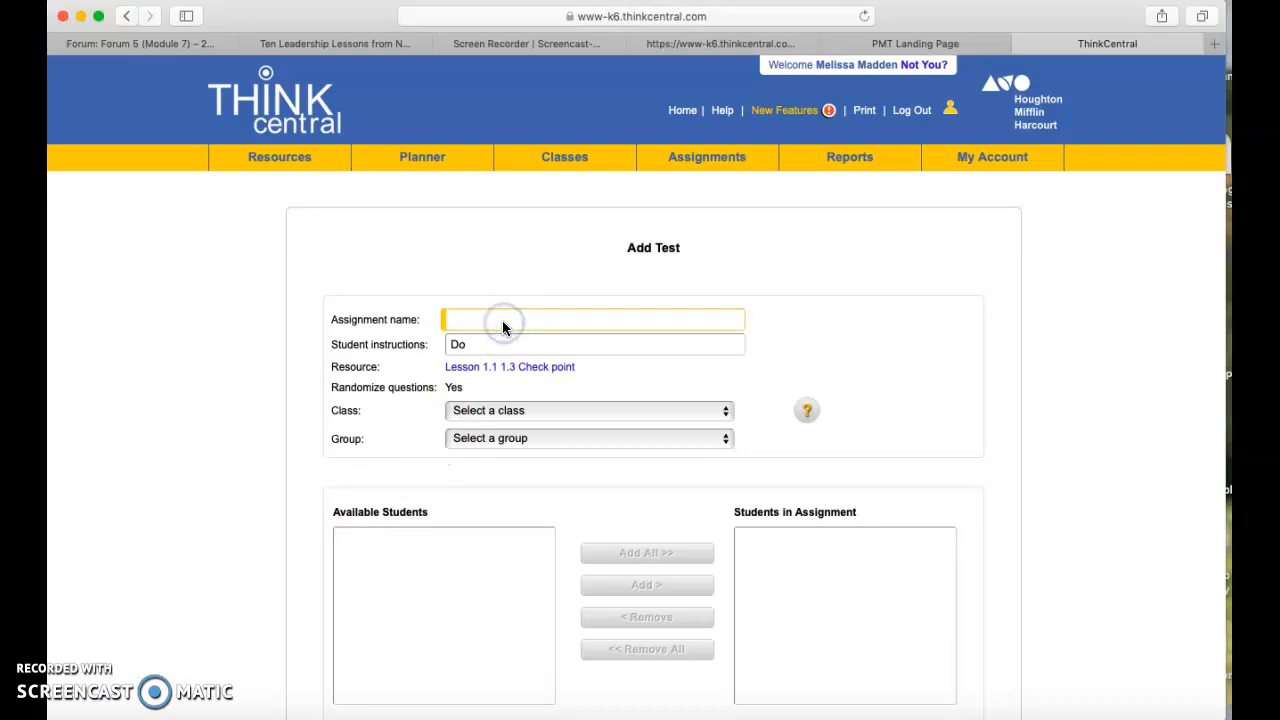
pyautogui.write('Checkpoint')
pyautogui.click(560, 411)
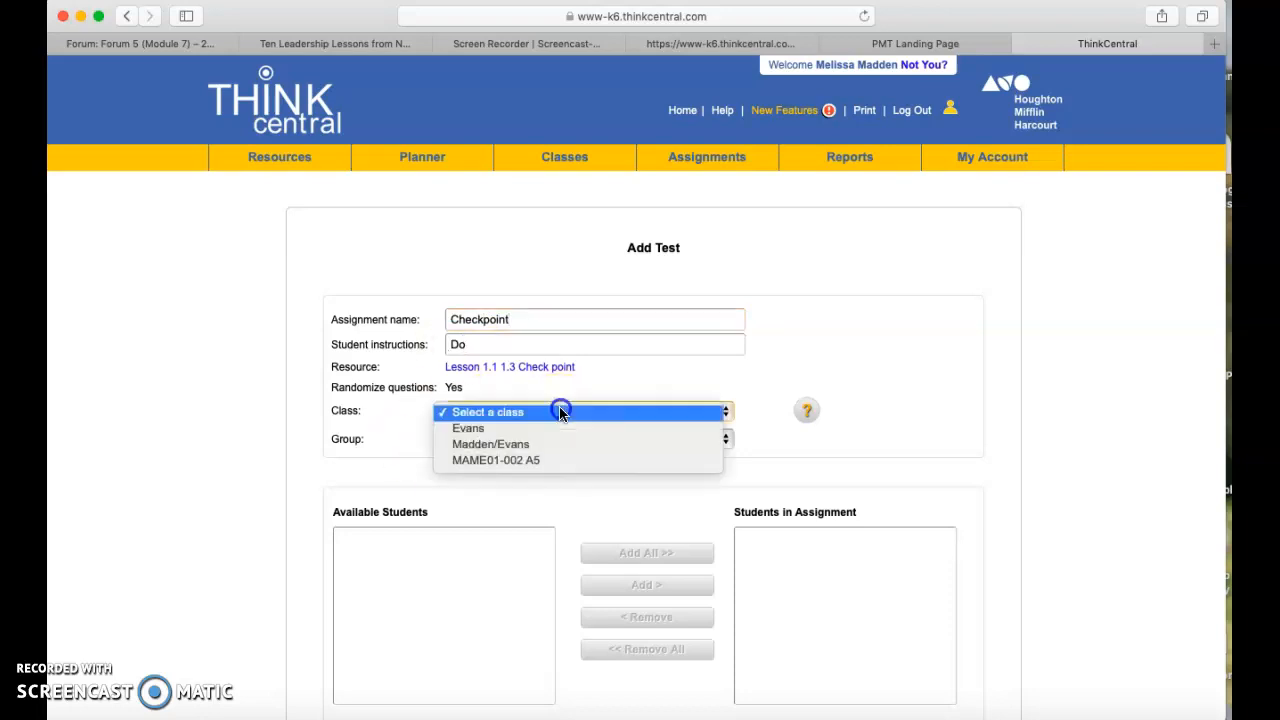
pyautogui.click(517, 460)
pyautogui.click(646, 550)
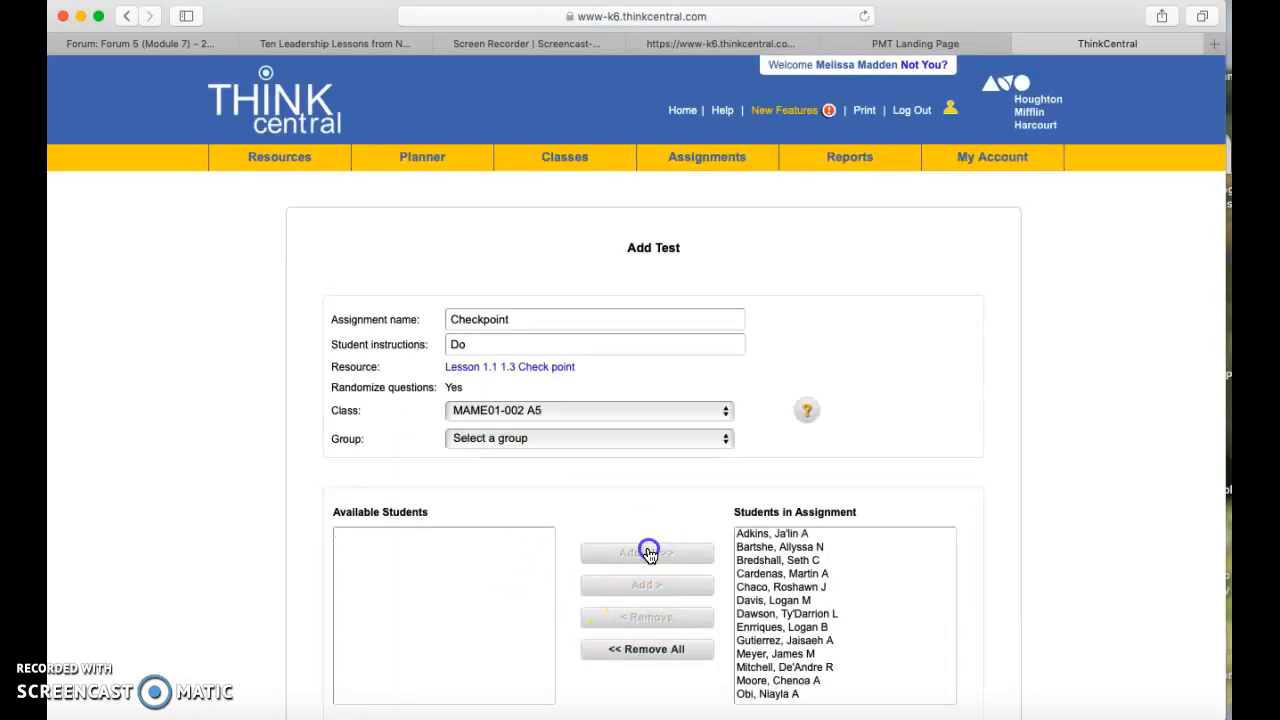
# - Save the Checkpoint test with its default dates and assessment settings, and confirm creating the new assignment
pyautogui.scroll(-10, 1028, 561)
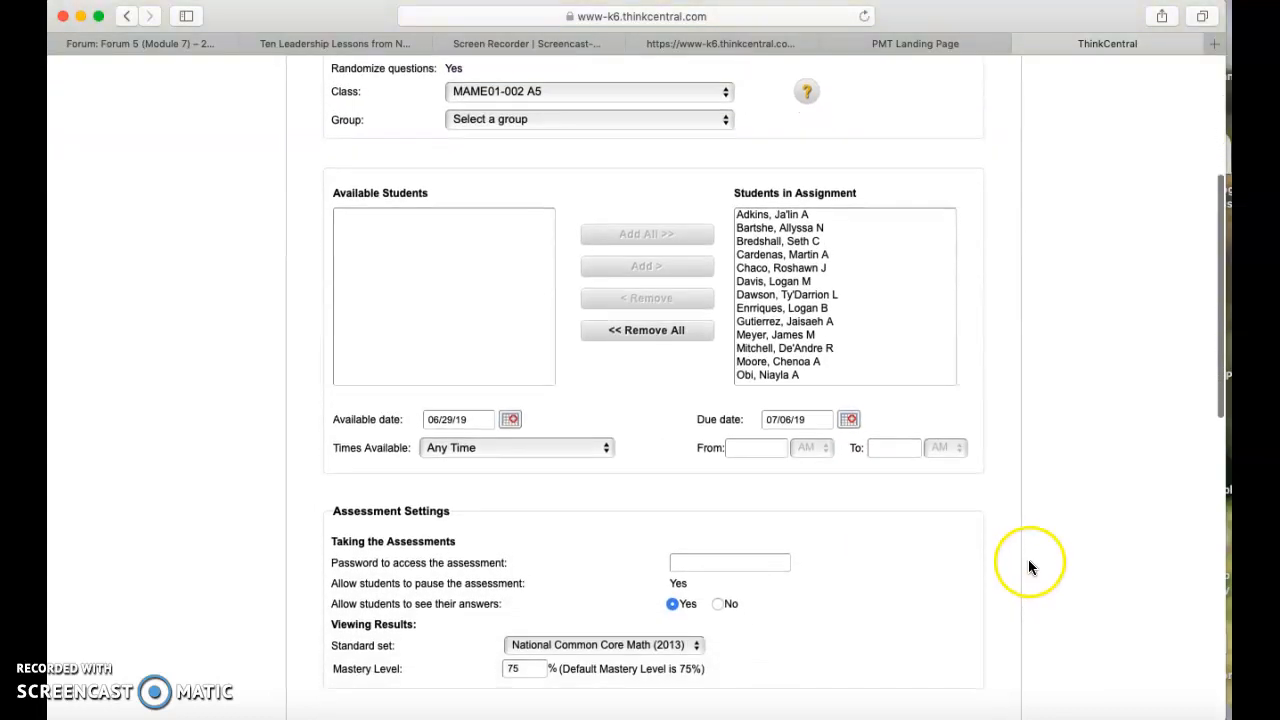
pyautogui.scroll(-1, 1024, 580)
pyautogui.click(892, 360)
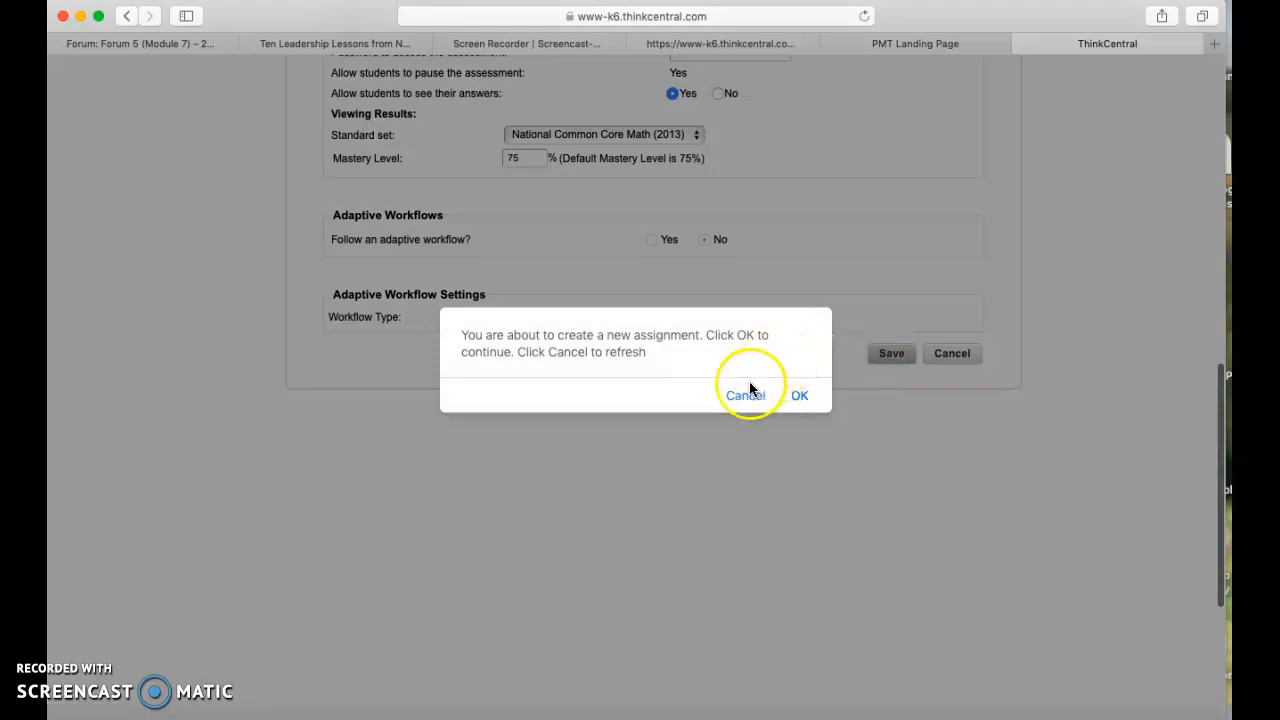
pyautogui.click(799, 398)
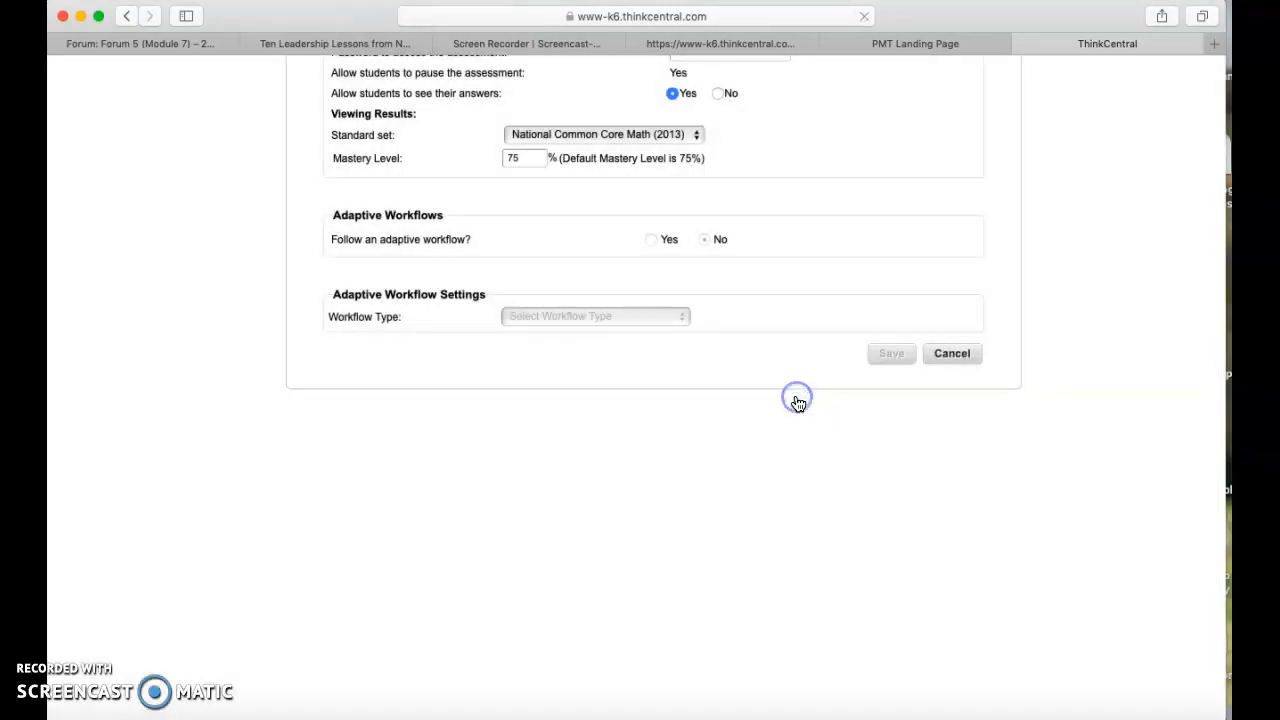